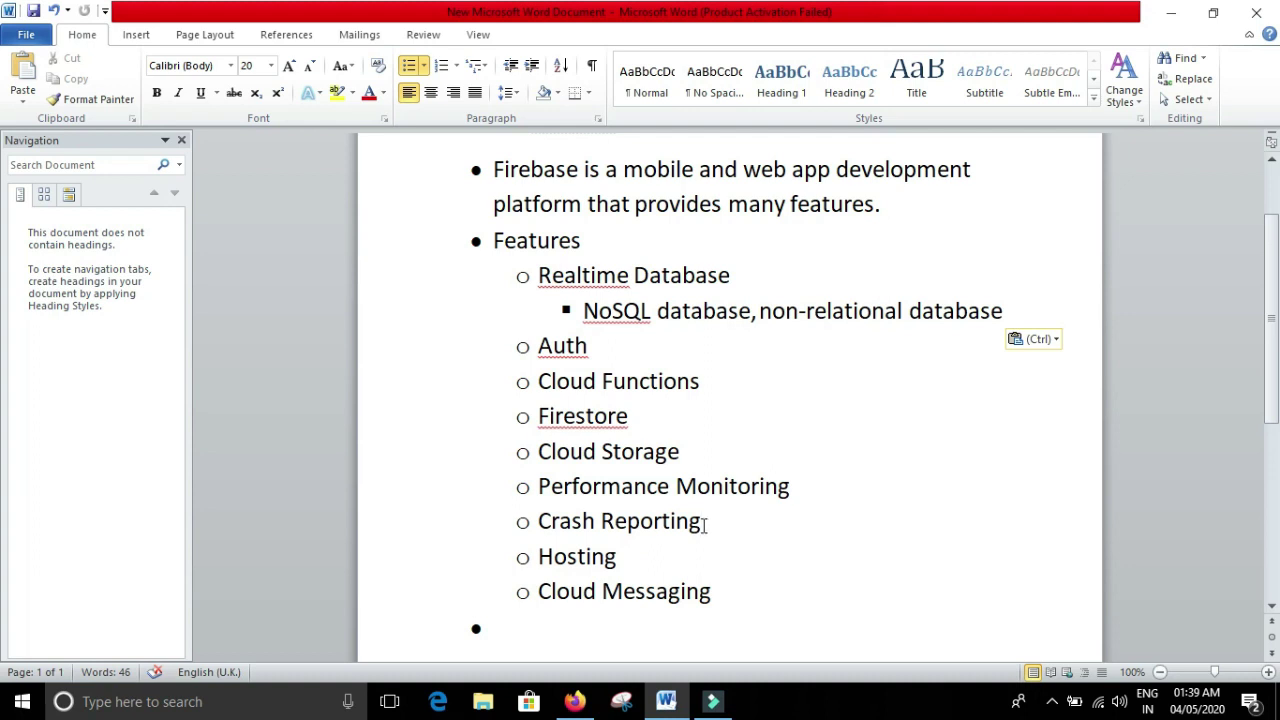
Highlight the Crash Reporting, Hosting and Cloud Messaging entries in the Firebase features list one after another.
drag(705, 525, 540, 527)
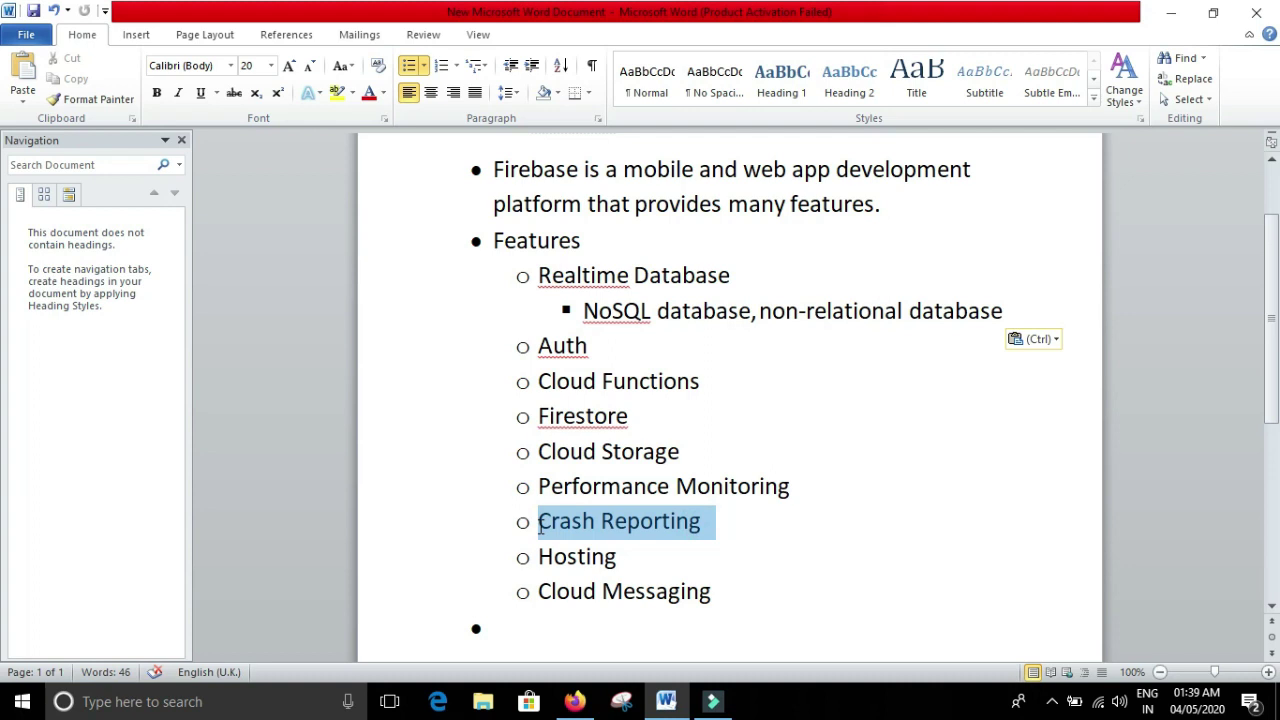
click(768, 534)
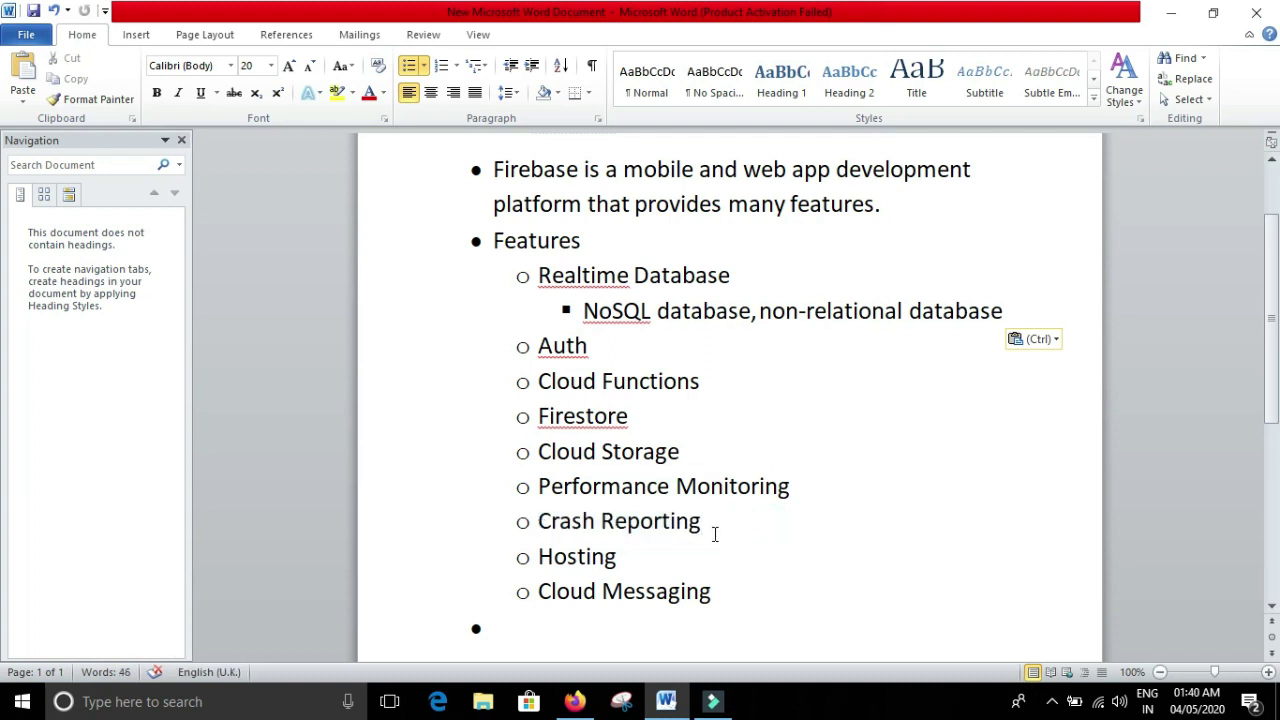
drag(708, 527, 538, 525)
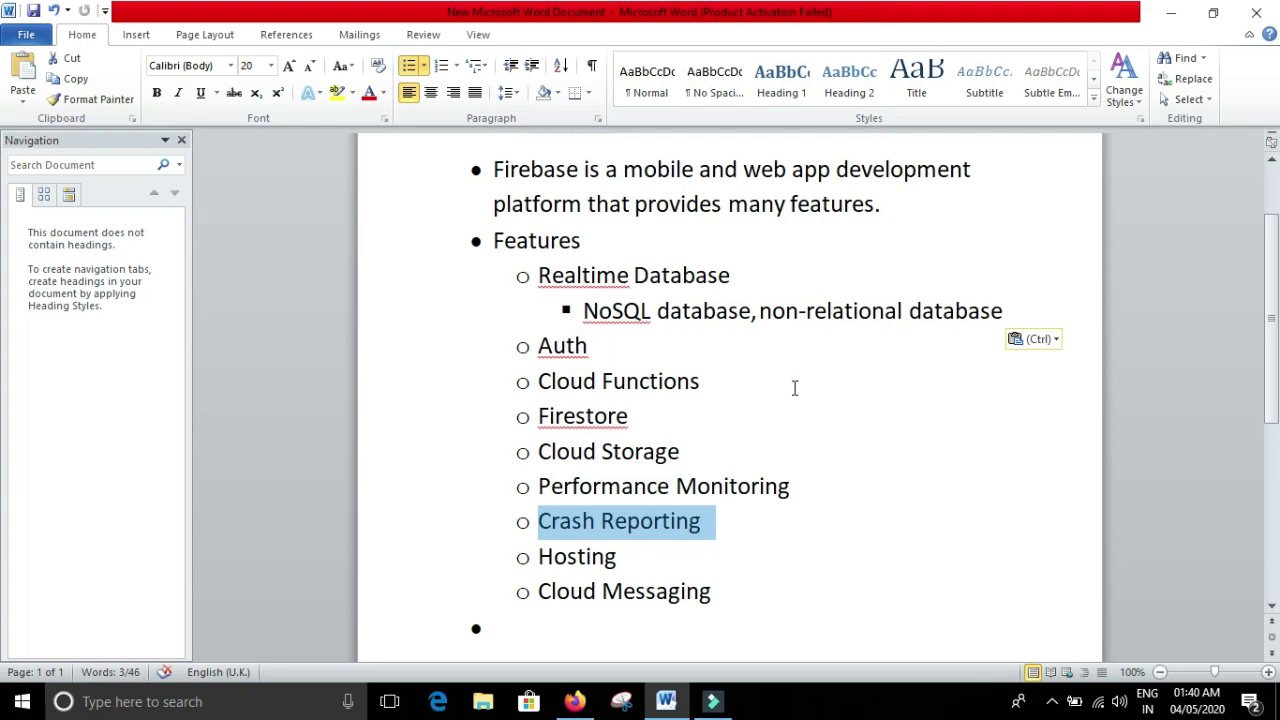
drag(571, 558, 660, 565)
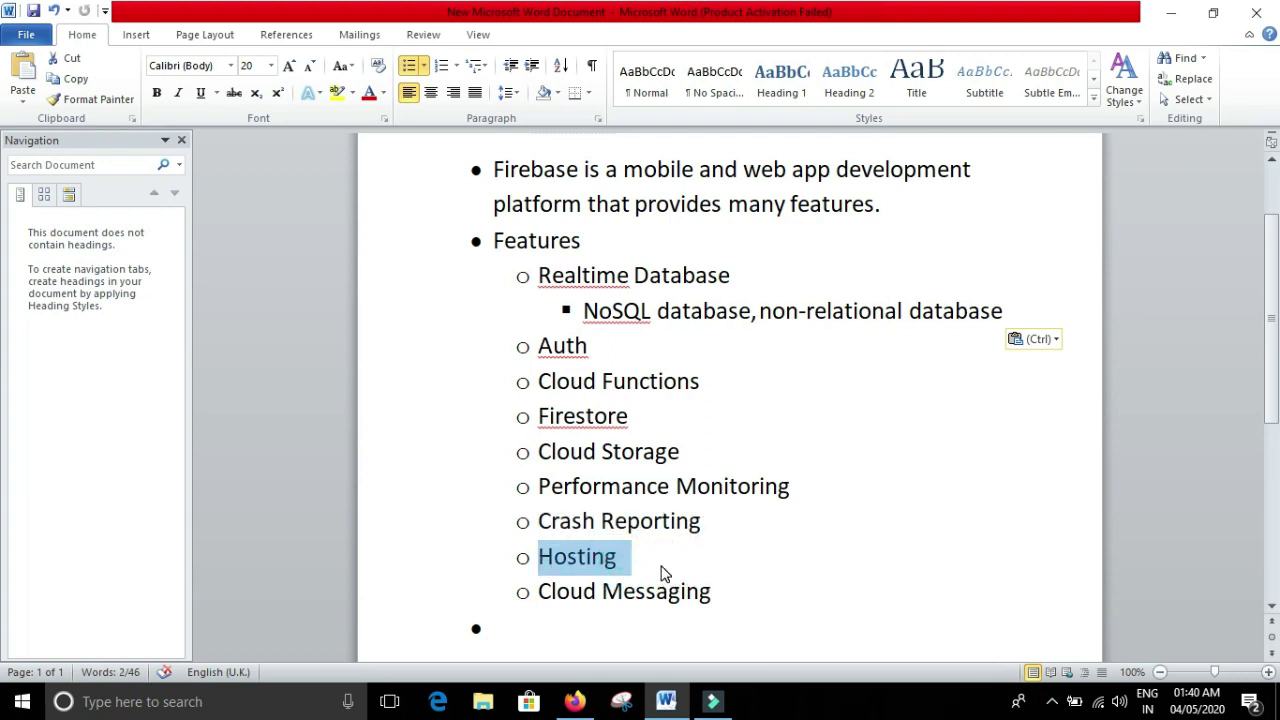
mouse_move(655, 563)
triple_click(714, 595)
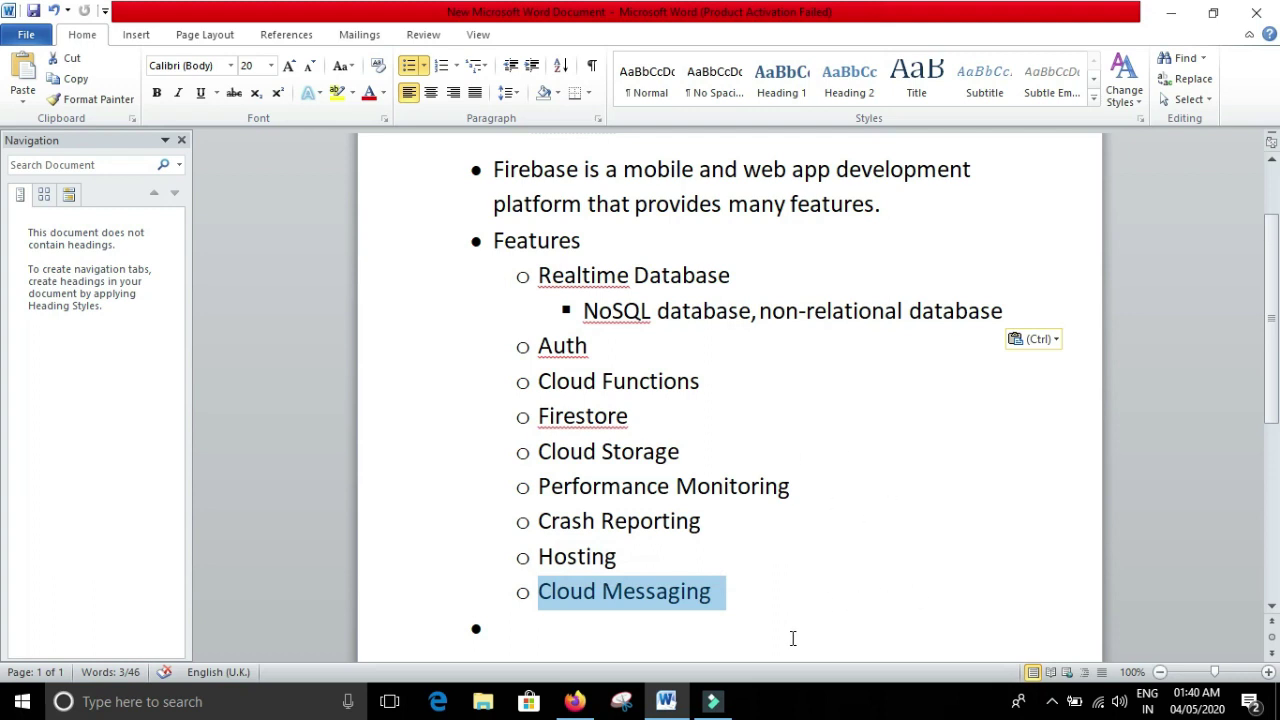
Switch to the online whiteboard in Firefox and sketch one large box with a column of three small boxes to its right.
click(574, 701)
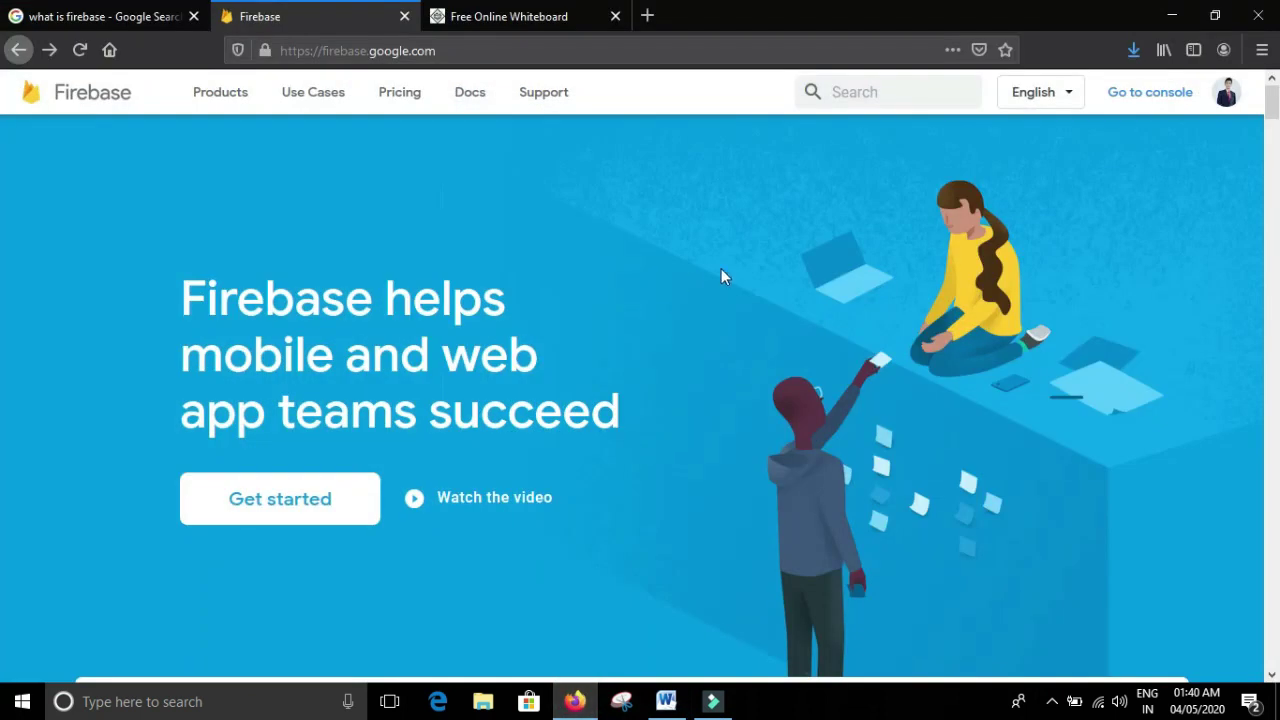
click(557, 14)
mouse_move(460, 221)
mouse_down()
mouse_move(454, 457)
mouse_move(651, 454)
mouse_move(649, 251)
mouse_move(457, 220)
mouse_up()
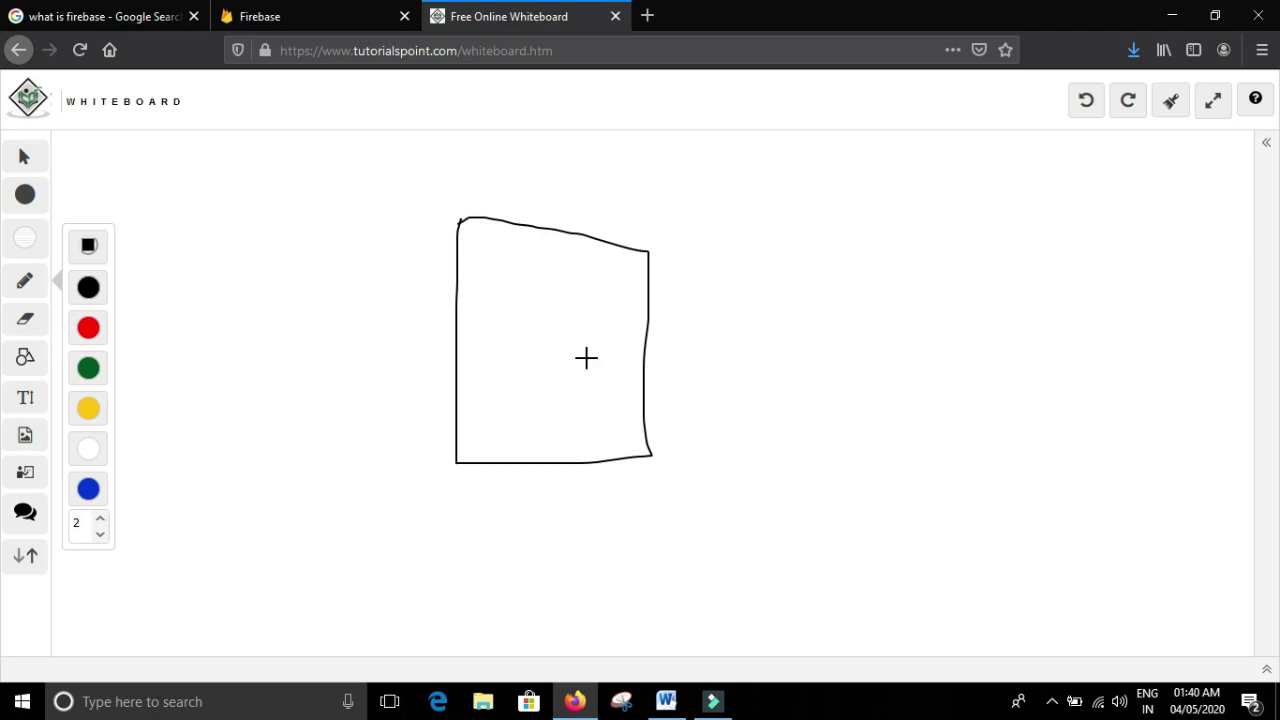
mouse_move(937, 180)
mouse_down()
mouse_move(966, 180)
mouse_move(988, 225)
mouse_move(920, 237)
mouse_move(932, 181)
mouse_up()
mouse_move(918, 299)
mouse_down()
mouse_move(952, 294)
mouse_move(986, 366)
mouse_move(922, 310)
mouse_up()
mouse_move(934, 457)
mouse_down()
mouse_move(986, 451)
mouse_move(991, 517)
mouse_move(942, 464)
mouse_up()
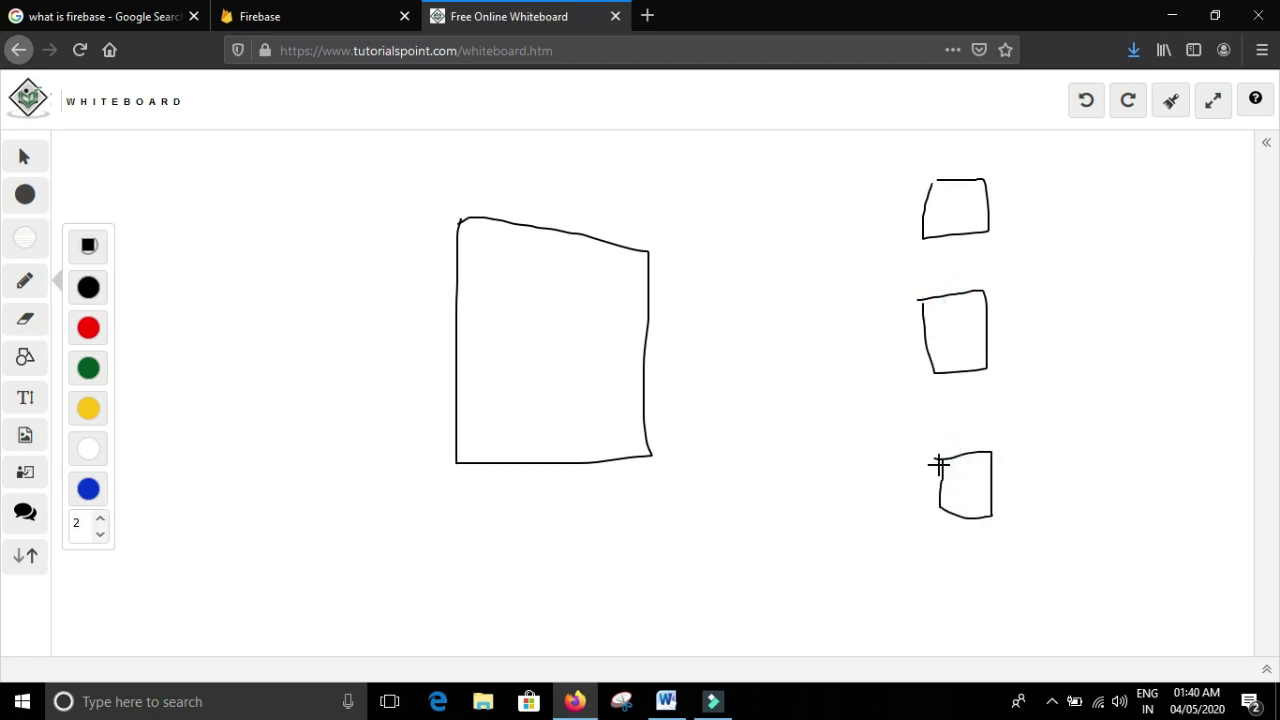
Sketch an oval between the boxes and connect it by freehand lines to the large box and each of the three small boxes.
mouse_move(710, 165)
mouse_down()
mouse_move(737, 160)
mouse_move(826, 214)
mouse_move(680, 217)
mouse_move(719, 161)
mouse_move(814, 169)
mouse_move(783, 223)
mouse_move(680, 206)
mouse_move(786, 151)
mouse_move(831, 191)
mouse_move(794, 211)
mouse_move(731, 203)
mouse_move(734, 186)
mouse_up()
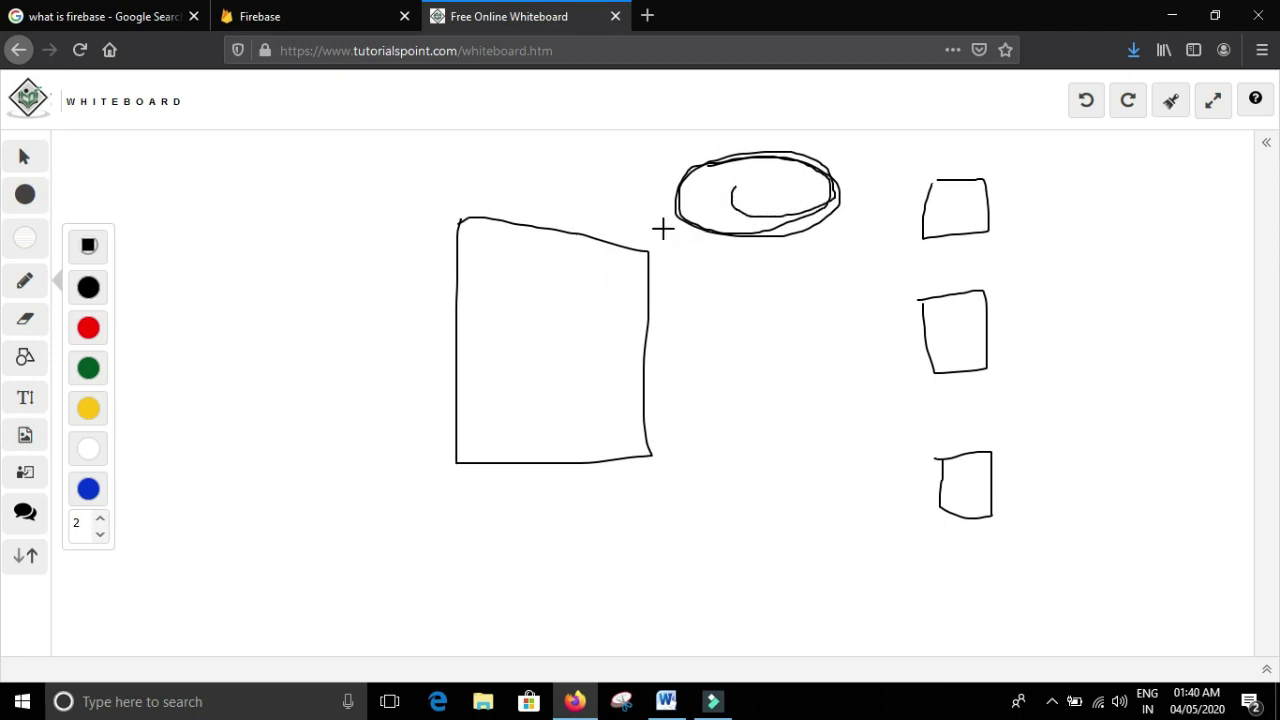
mouse_move(612, 245)
mouse_down()
mouse_move(698, 200)
mouse_move(629, 247)
mouse_move(697, 193)
mouse_move(630, 250)
mouse_move(688, 216)
mouse_up()
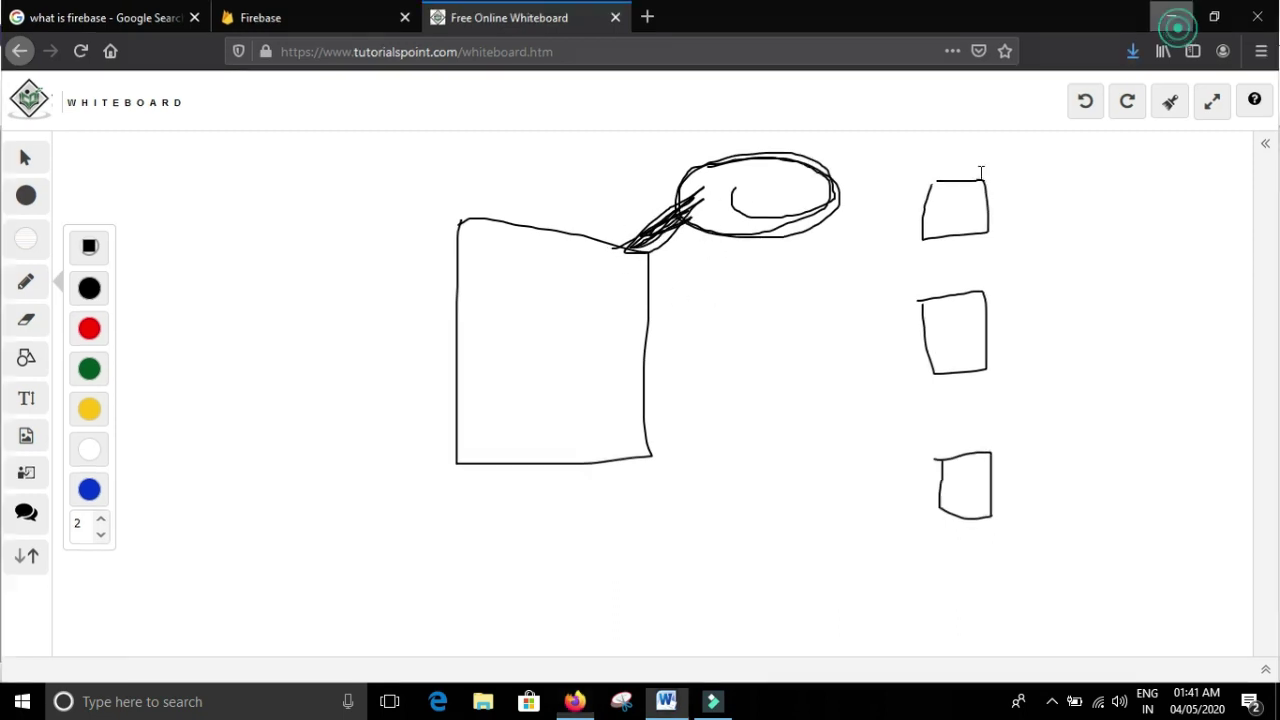
click(1172, 16)
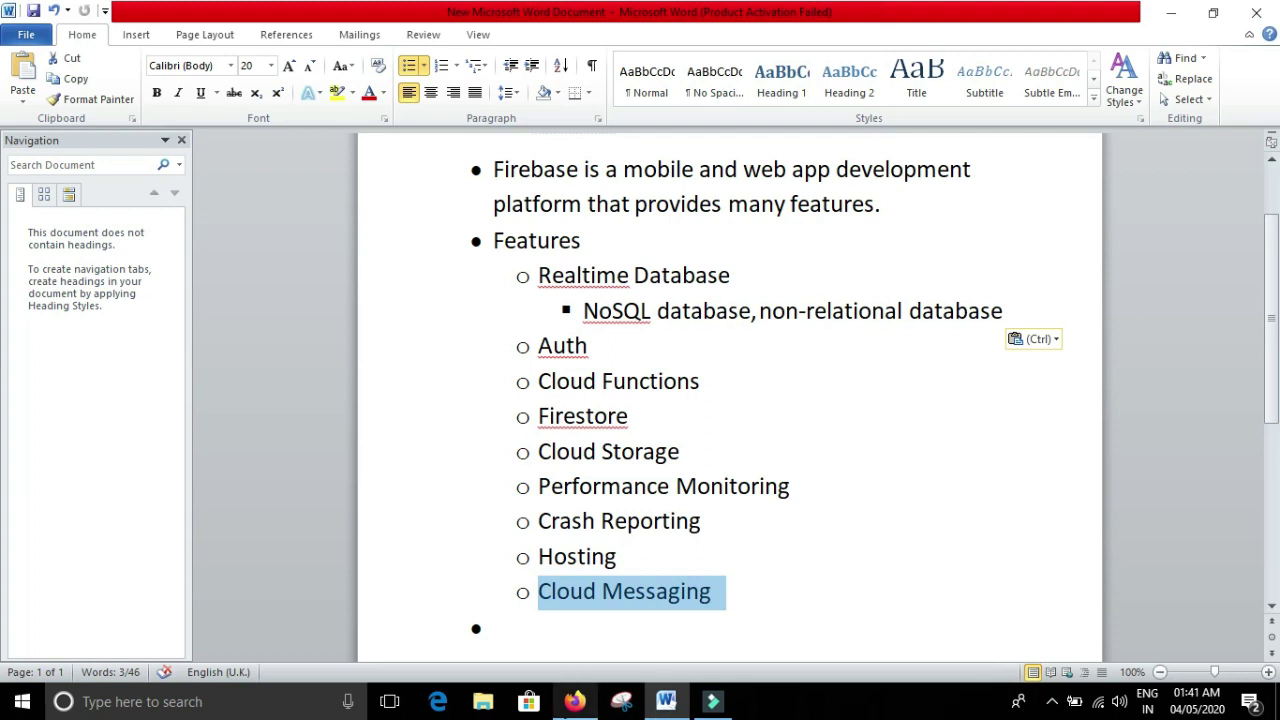
click(575, 701)
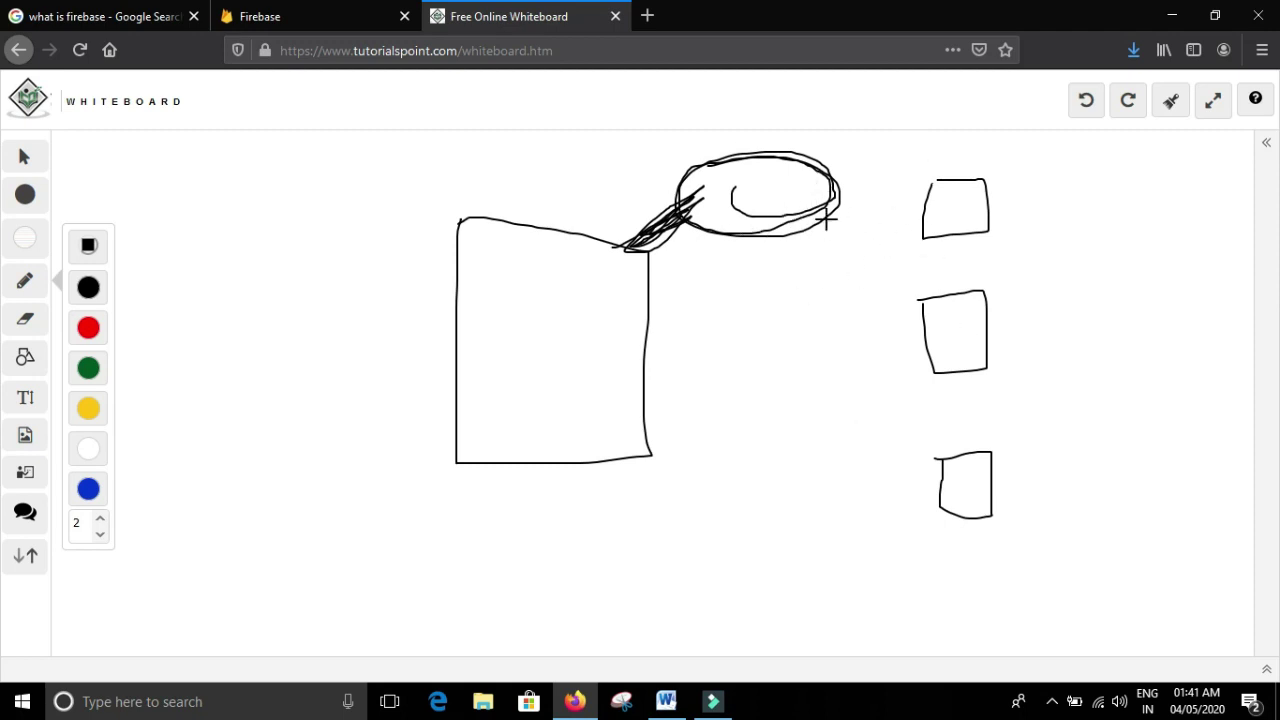
drag(818, 208, 935, 207)
drag(788, 207, 822, 235)
drag(878, 292, 940, 353)
mouse_move(759, 235)
mouse_down()
mouse_move(920, 494)
mouse_move(967, 511)
mouse_up()
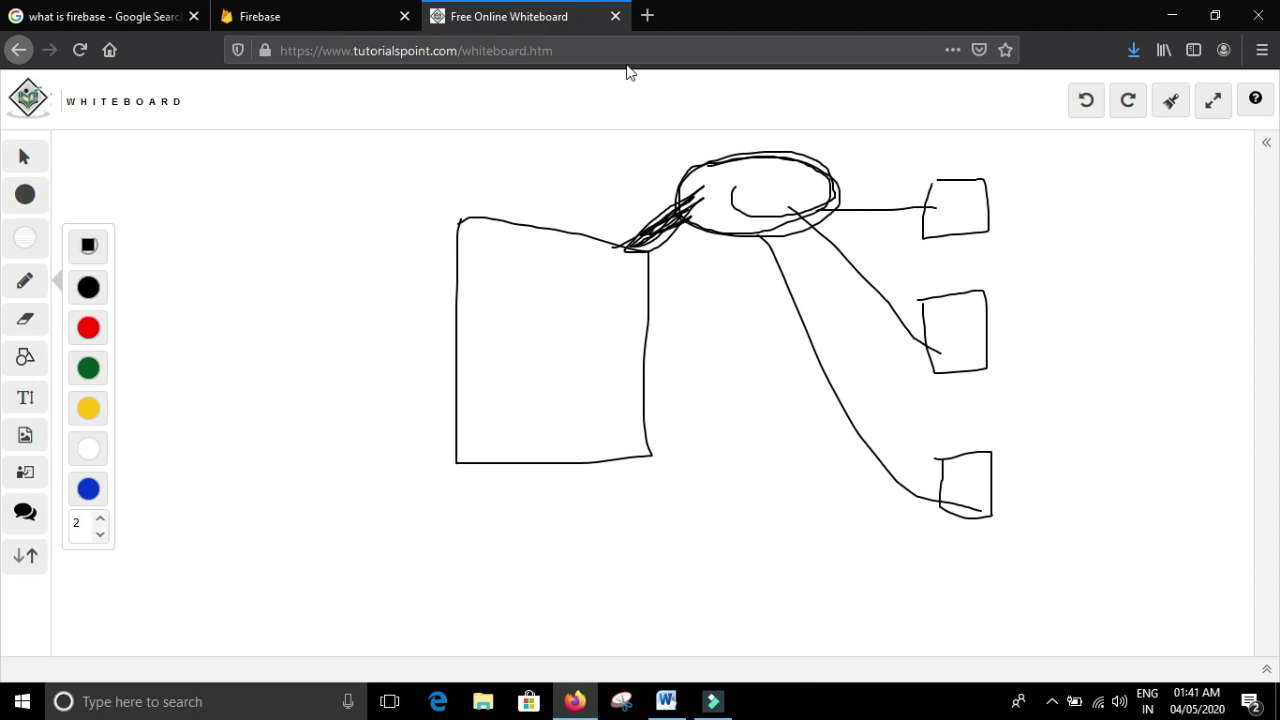
Return to the Firebase website, review its home page and address, and open the Firebase console through Get started.
click(316, 14)
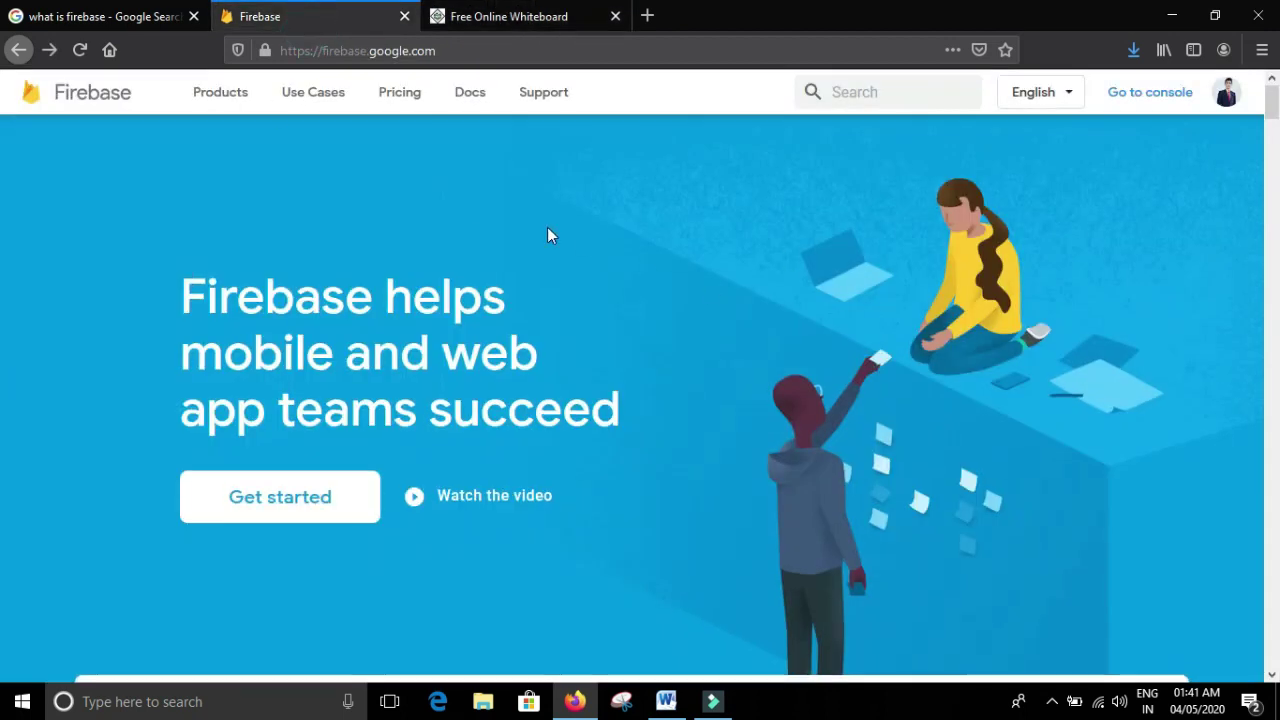
scroll(547, 227, down, 5)
scroll(436, 100, up, 5)
click(480, 48)
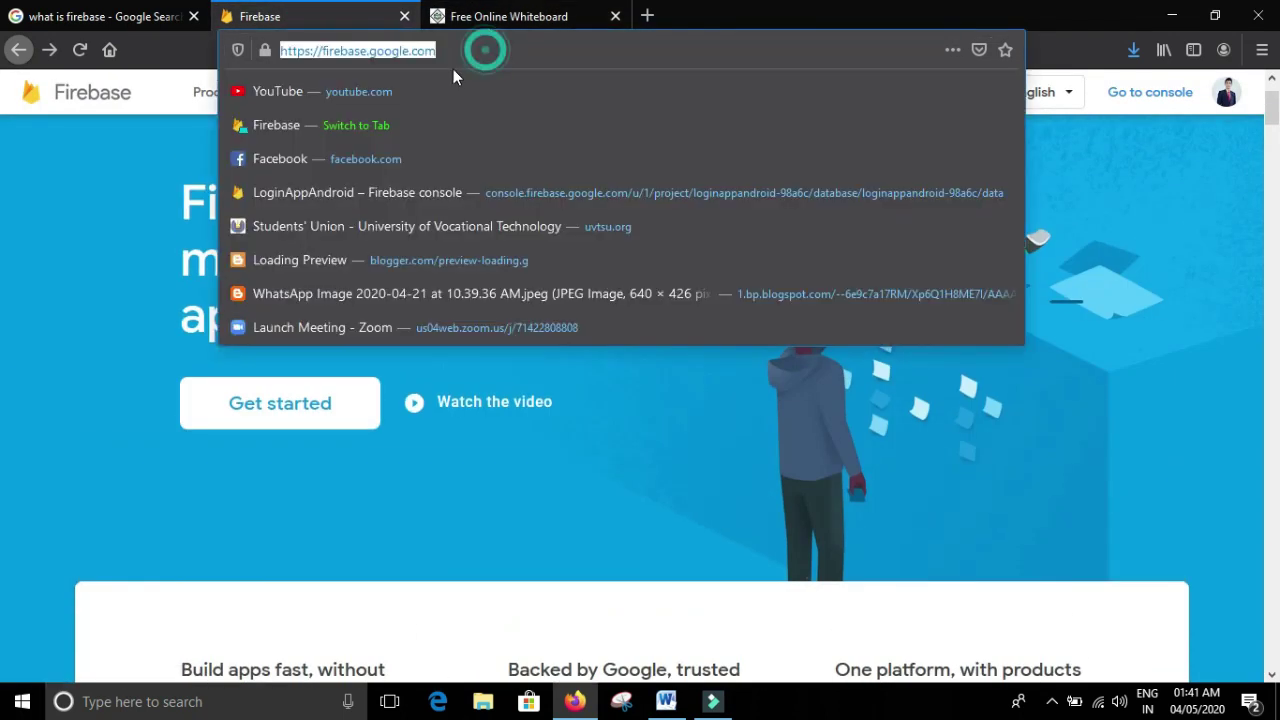
click(487, 44)
click(604, 444)
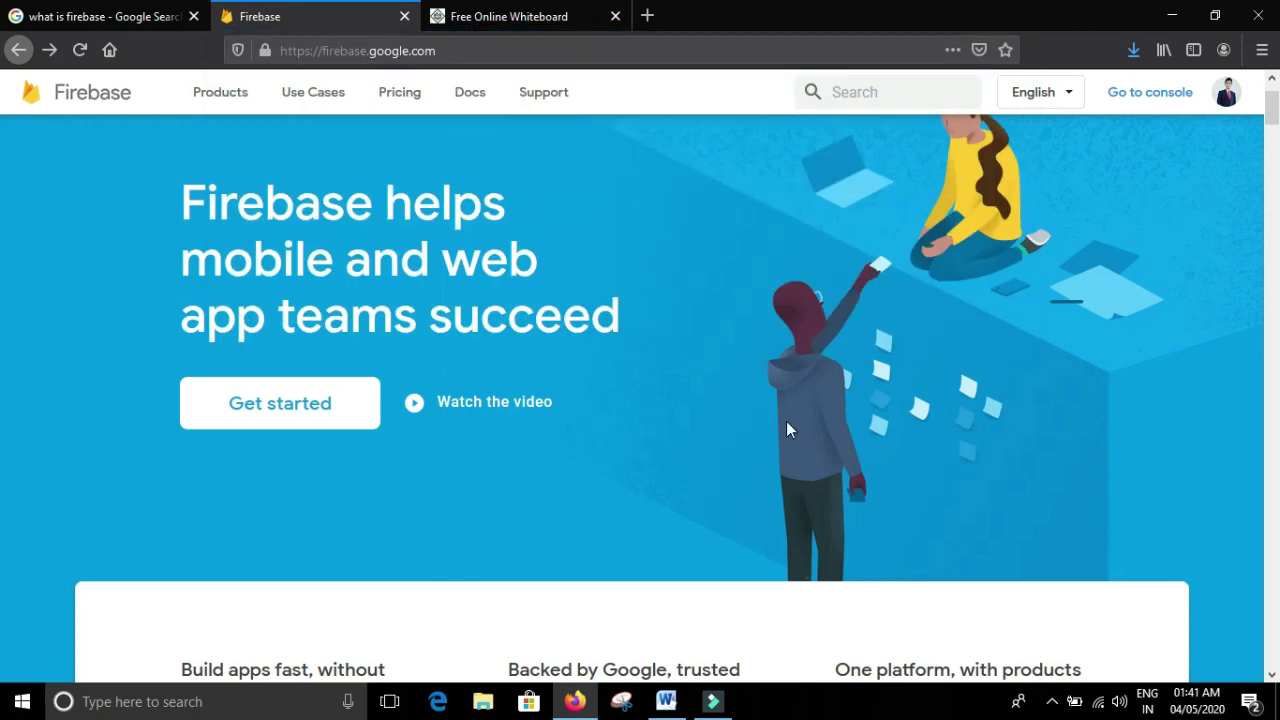
scroll(786, 421, up, 1)
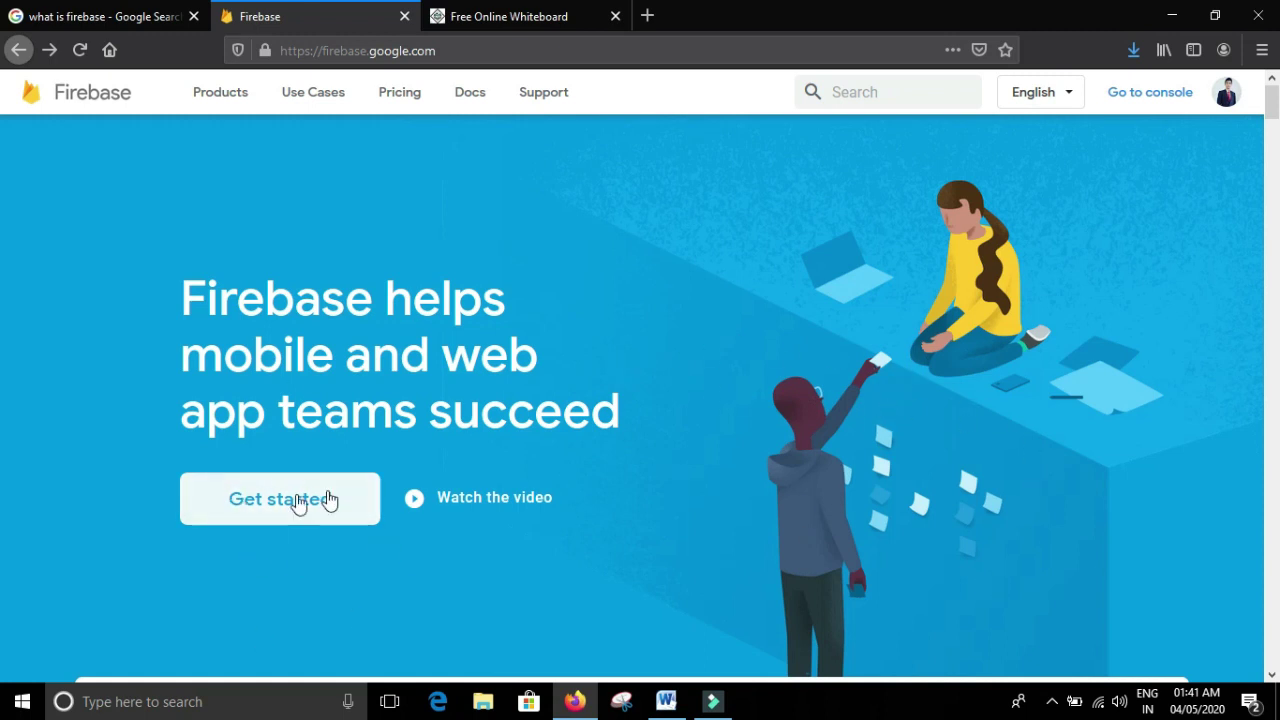
click(246, 515)
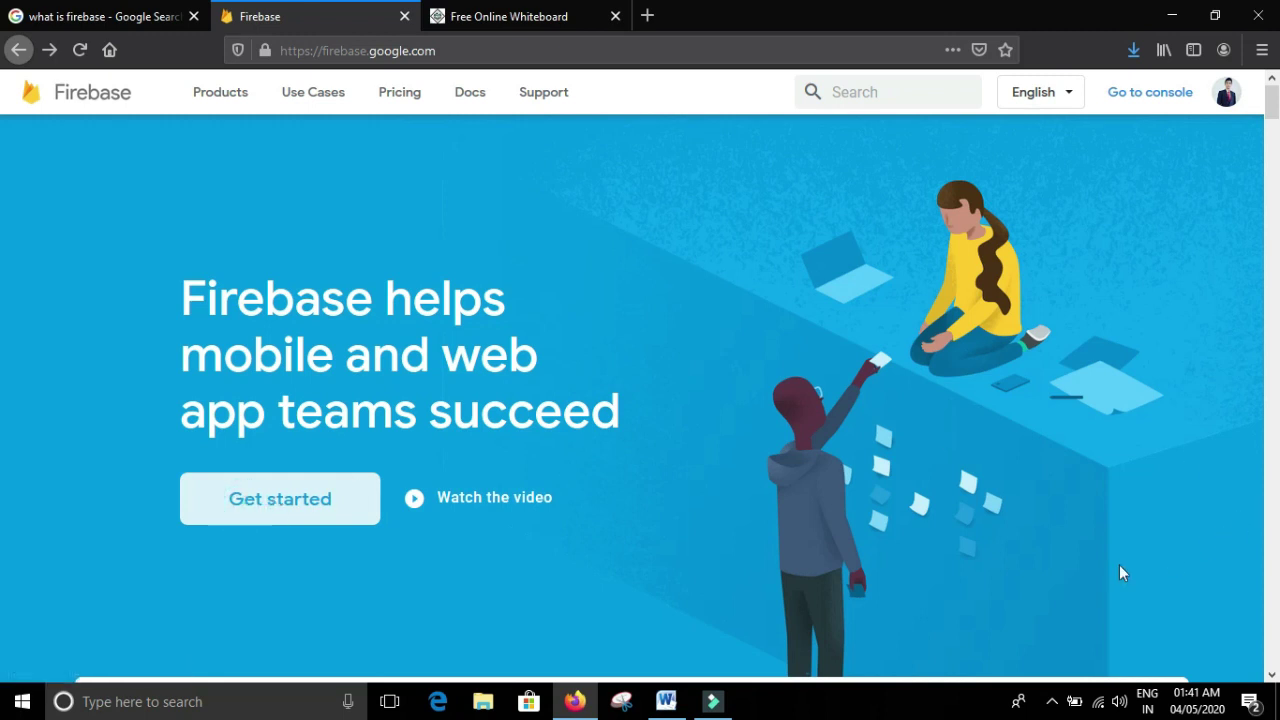
click(314, 493)
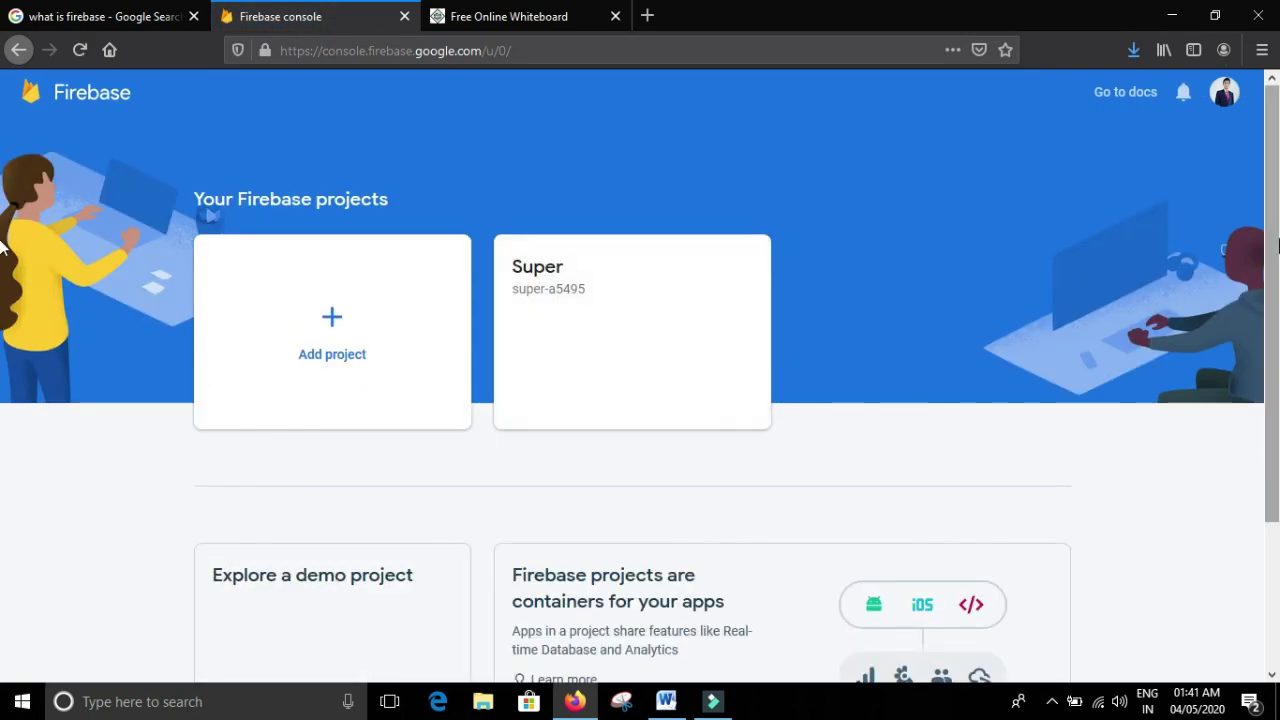
Look over the Firebase console's project cards and the app platforms a project can contain.
scroll(0, 280, down, 2)
scroll(0, 320, up, 2)
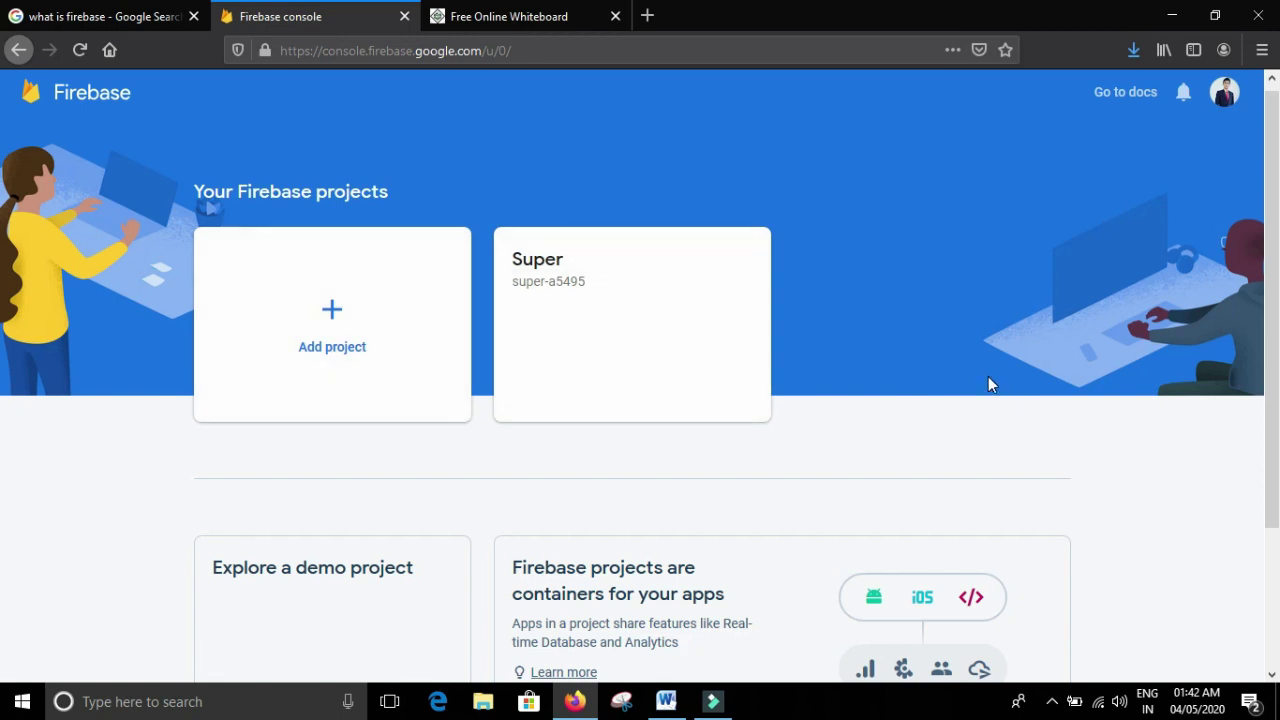
scroll(988, 385, down, 3)
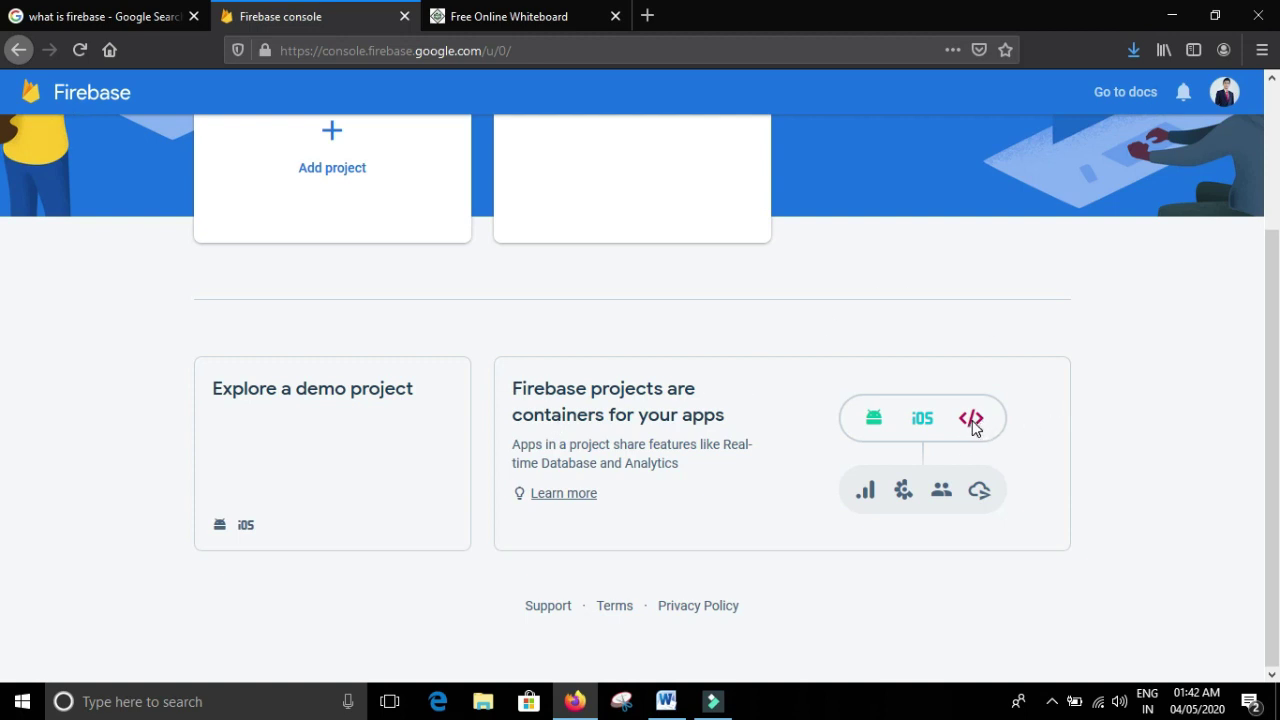
scroll(623, 380, up, 3)
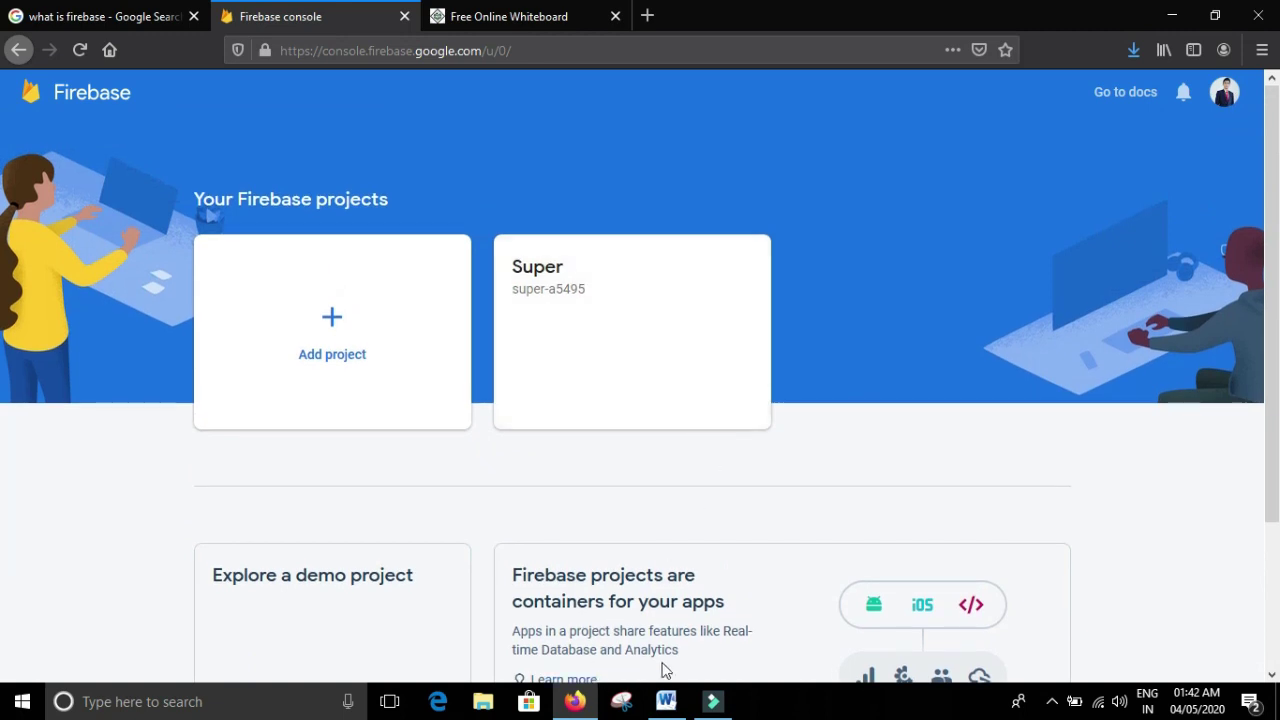
Switch to the Word notes and highlight features such as Realtime Database, Auth and part of Crash Reporting in the list.
click(662, 704)
drag(735, 276, 591, 287)
double_click(641, 350)
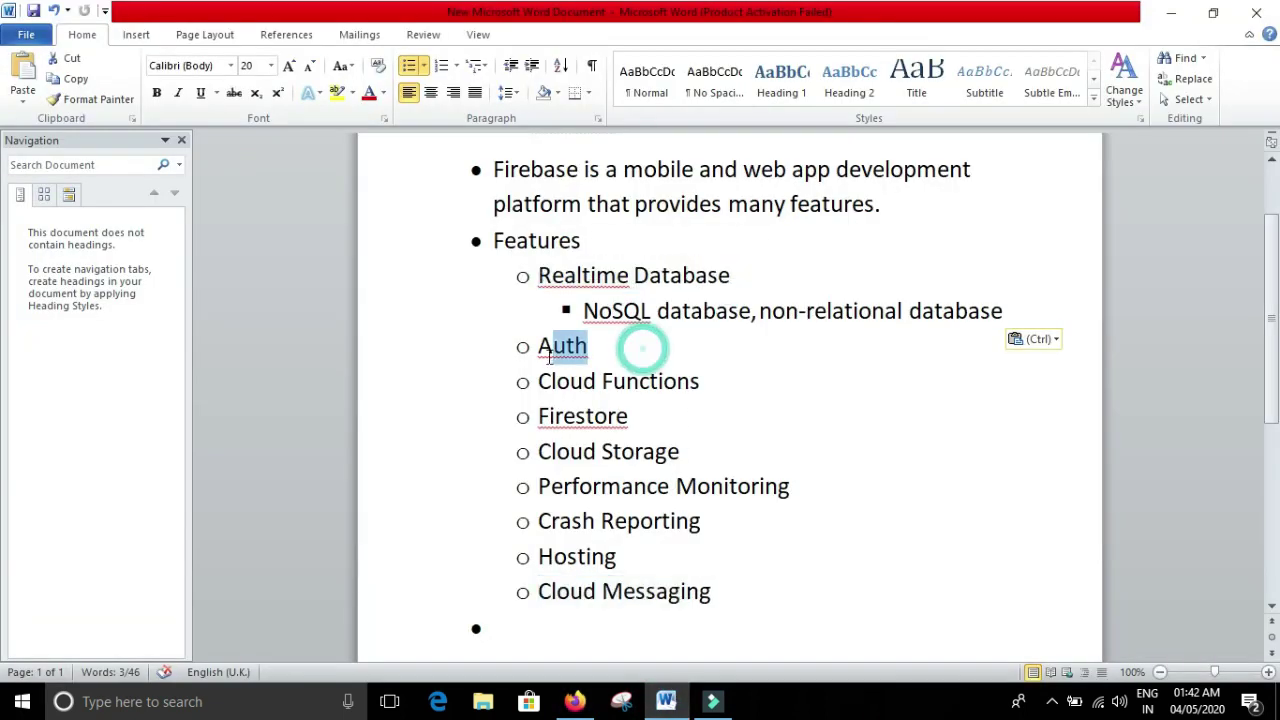
click(707, 382)
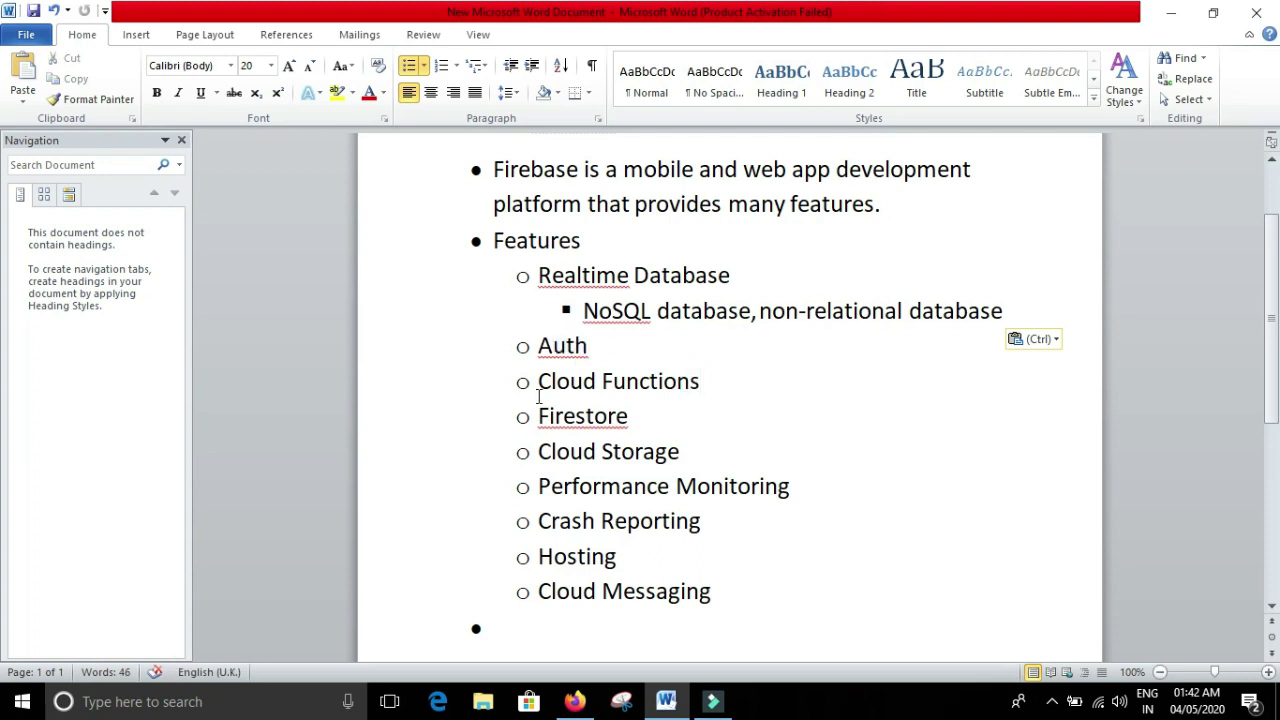
drag(752, 278, 590, 285)
drag(820, 524, 682, 532)
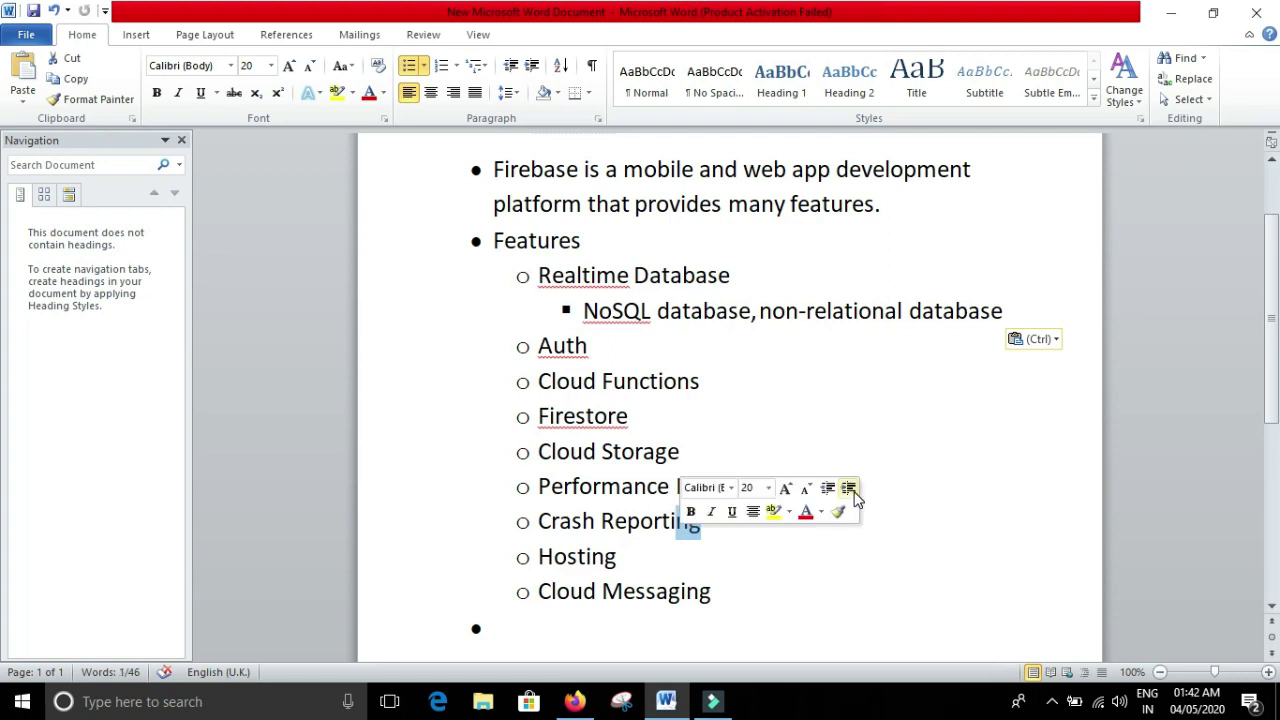
click(790, 452)
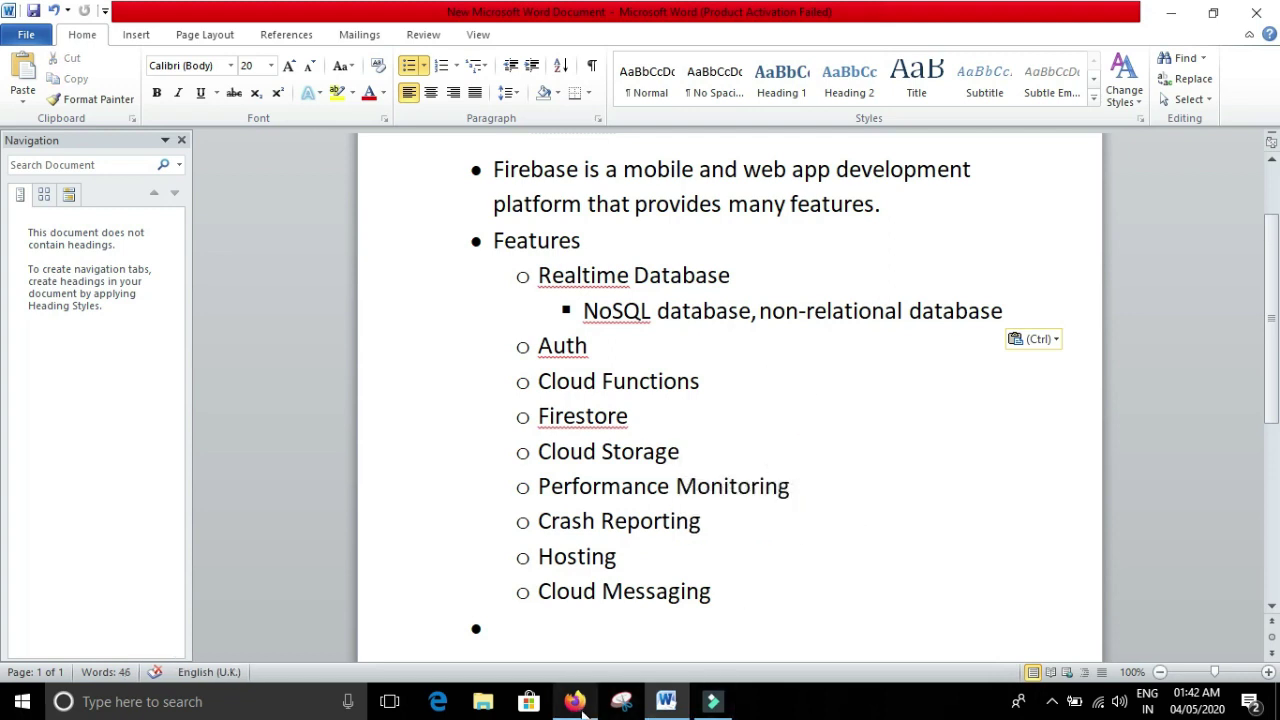
Switch to the Firebase console in Firefox and view the Android, iOS and web platform icons before returning to Word.
click(578, 704)
scroll(910, 500, down, 2)
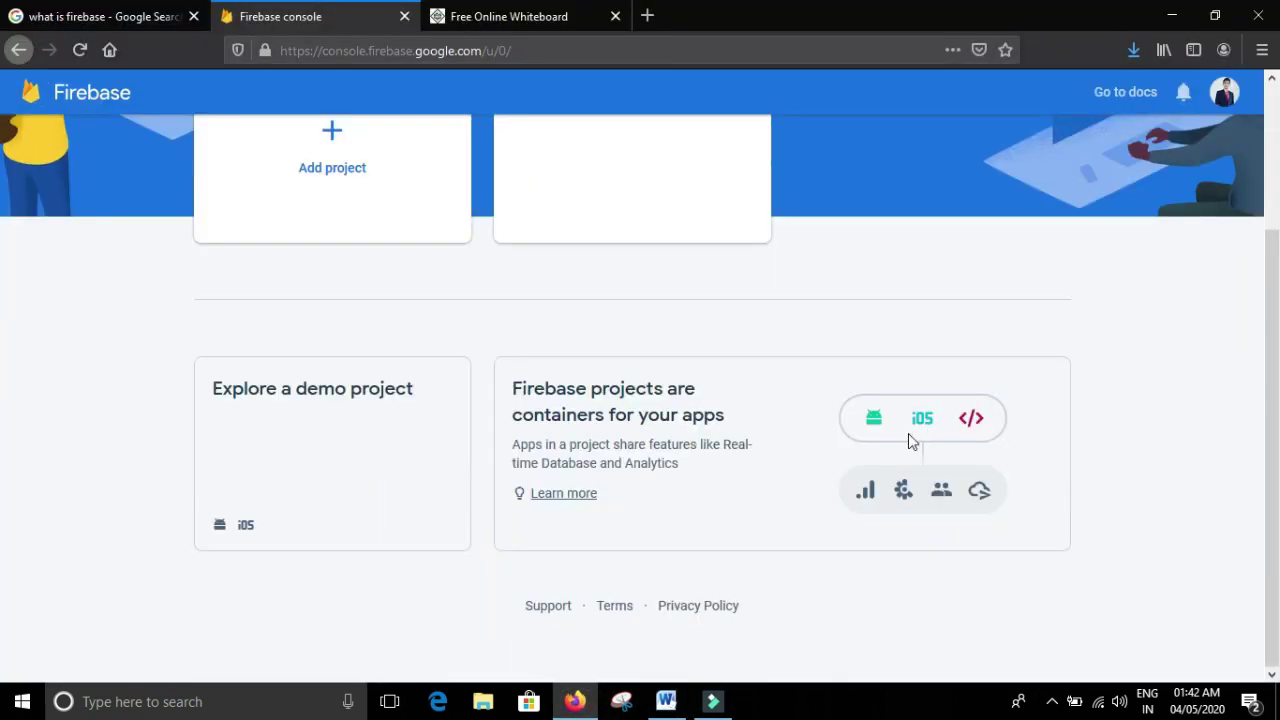
click(1165, 15)
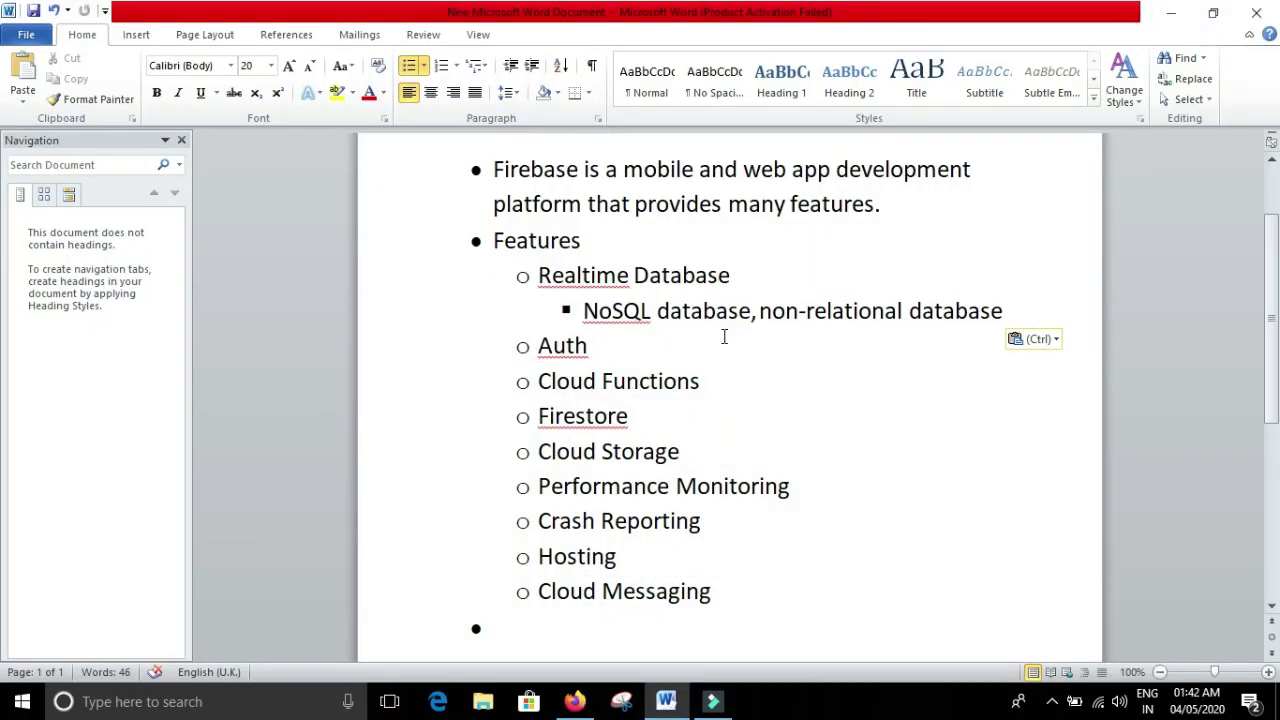
Bring the "What is Firebase" title into view and highlight the Realtime Database and Cloud Storage entries.
scroll(680, 393, up, 2)
scroll(680, 393, down, 1)
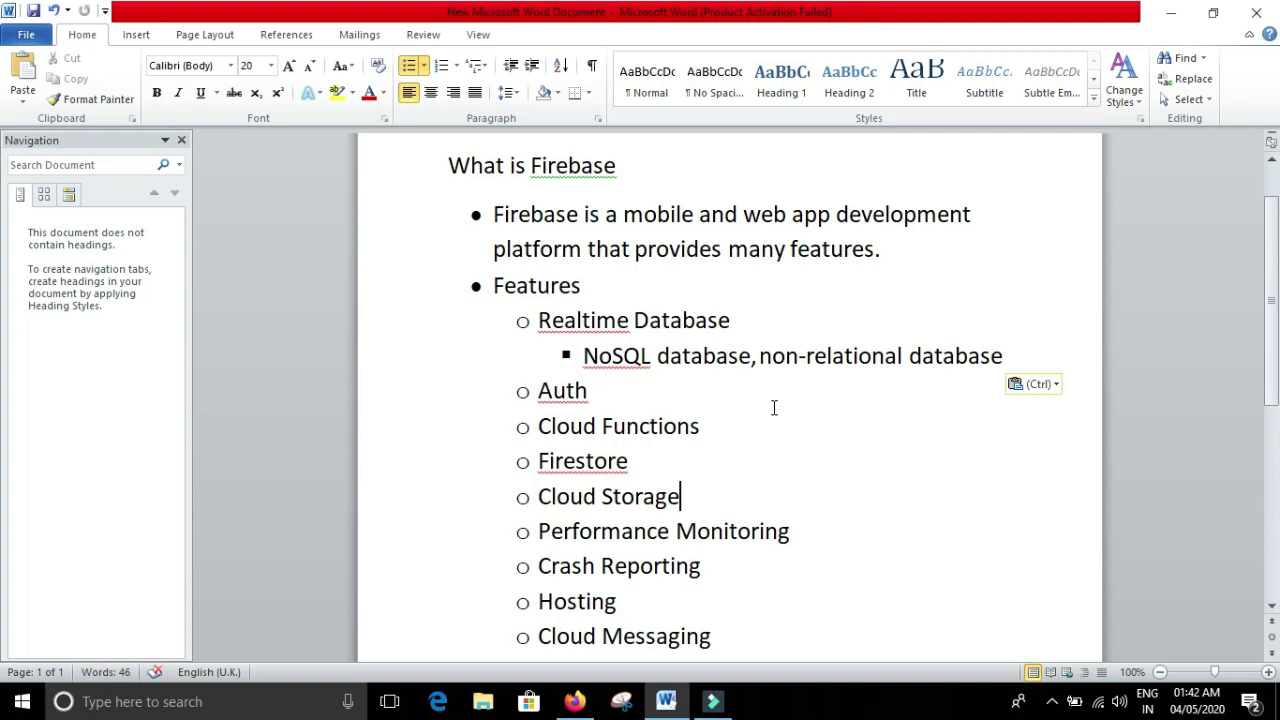
drag(751, 320, 538, 321)
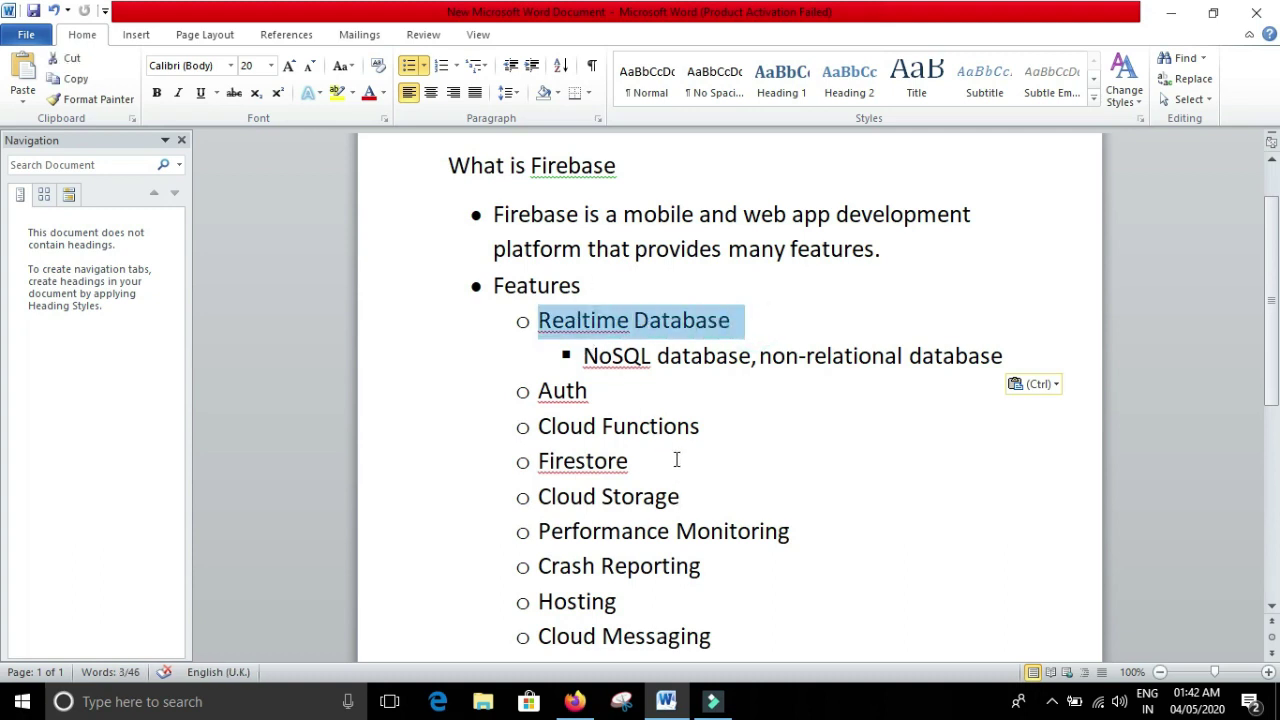
drag(706, 479, 627, 490)
click(650, 485)
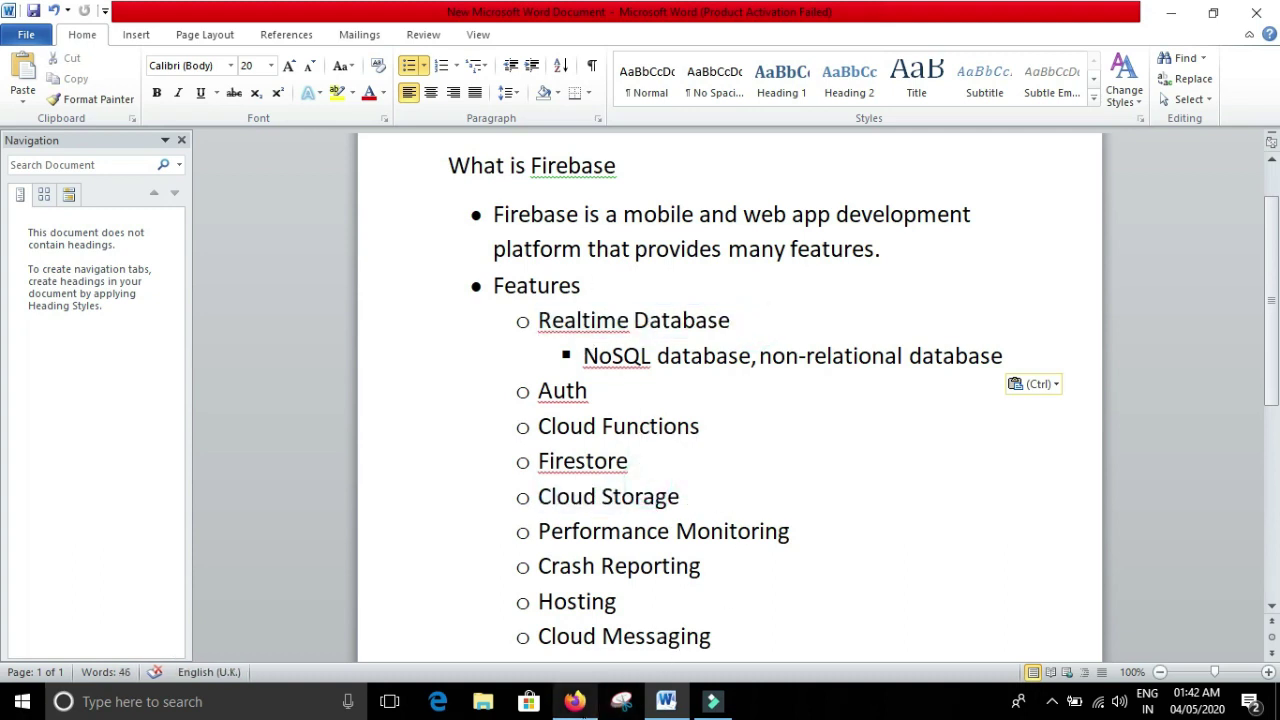
Check the console's platform icons in Firefox again and highlight Realtime Database, Cloud Functions and neighbouring features in the Word notes.
click(574, 701)
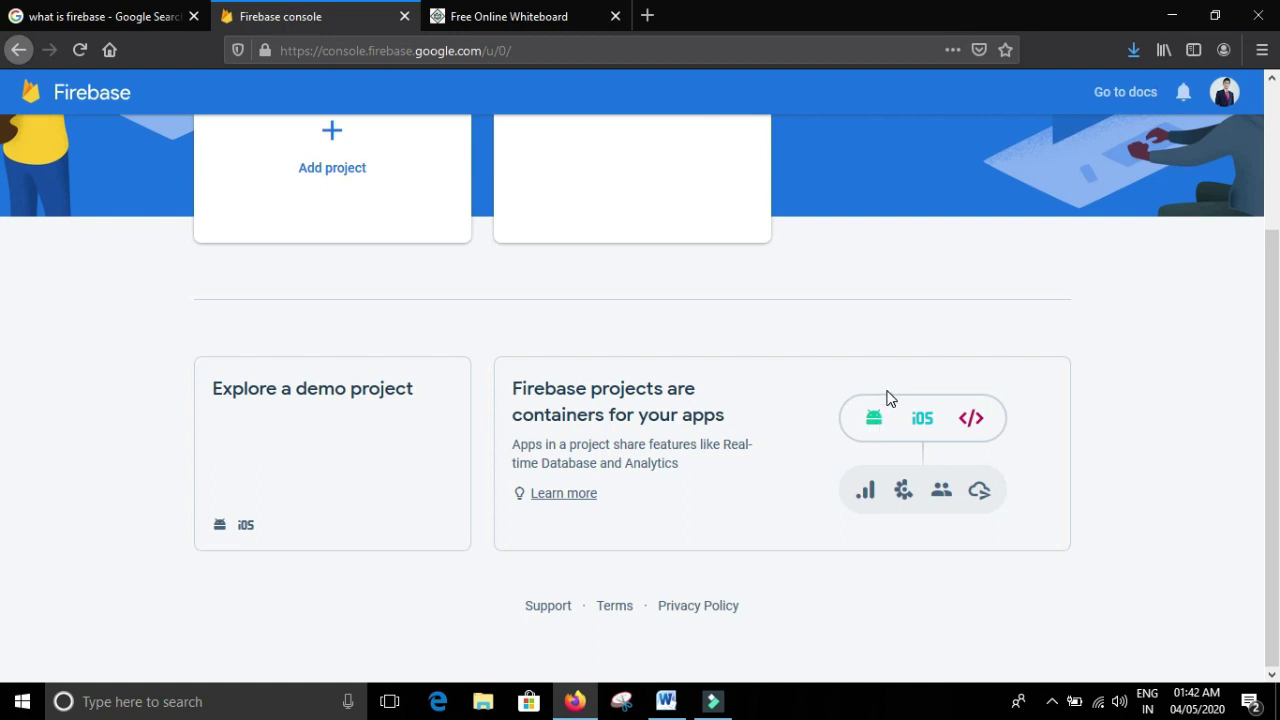
click(1172, 16)
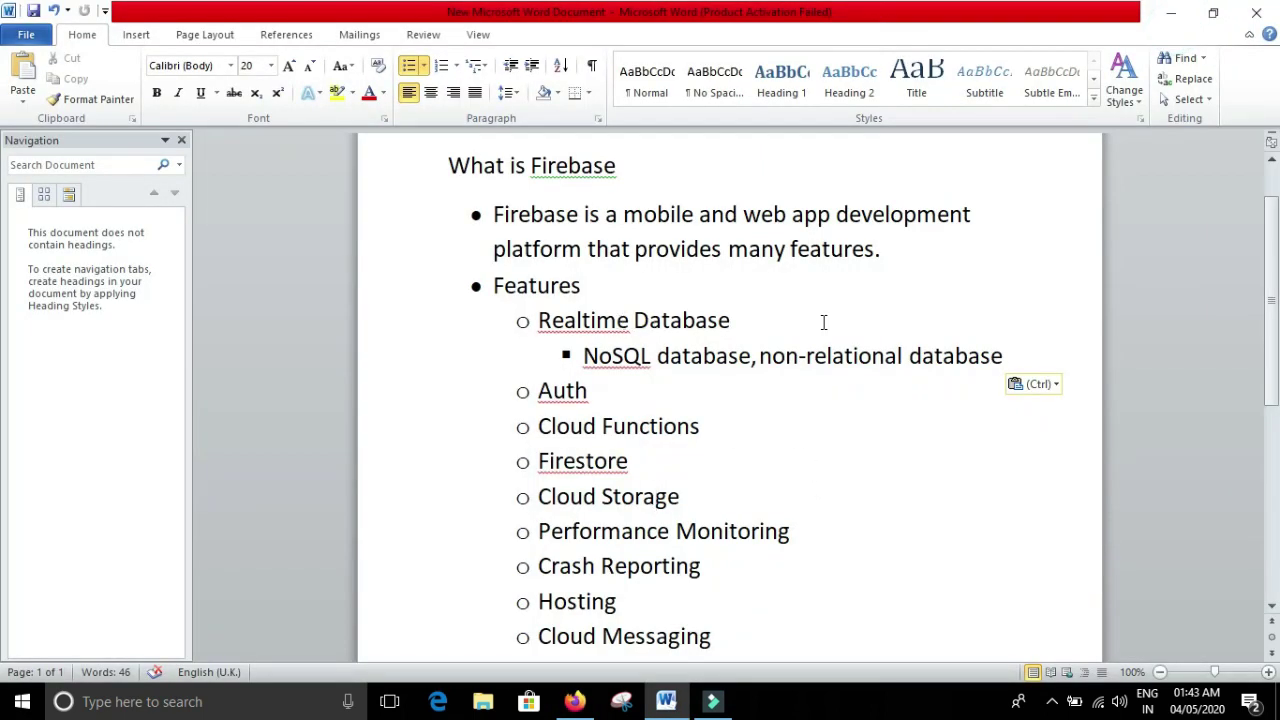
drag(817, 323, 542, 321)
drag(720, 422, 610, 461)
click(791, 534)
triple_click(752, 324)
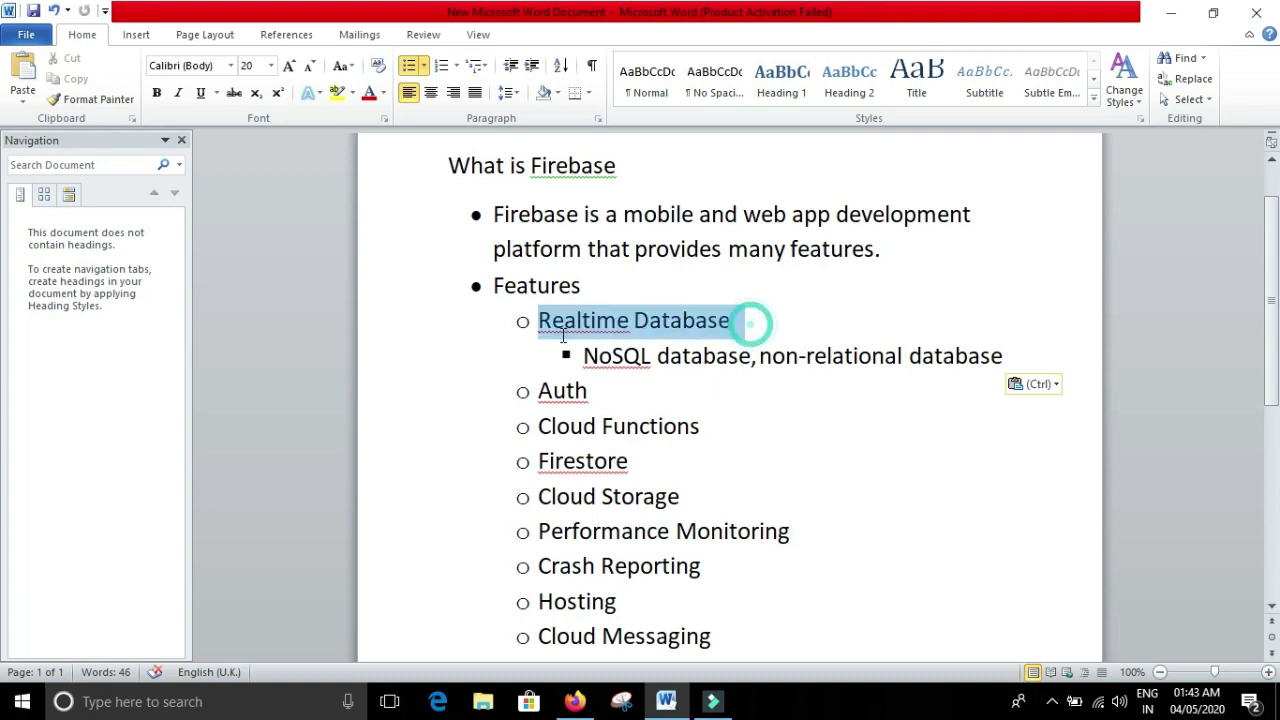
triple_click(733, 427)
click(784, 489)
drag(664, 494, 797, 500)
click(797, 500)
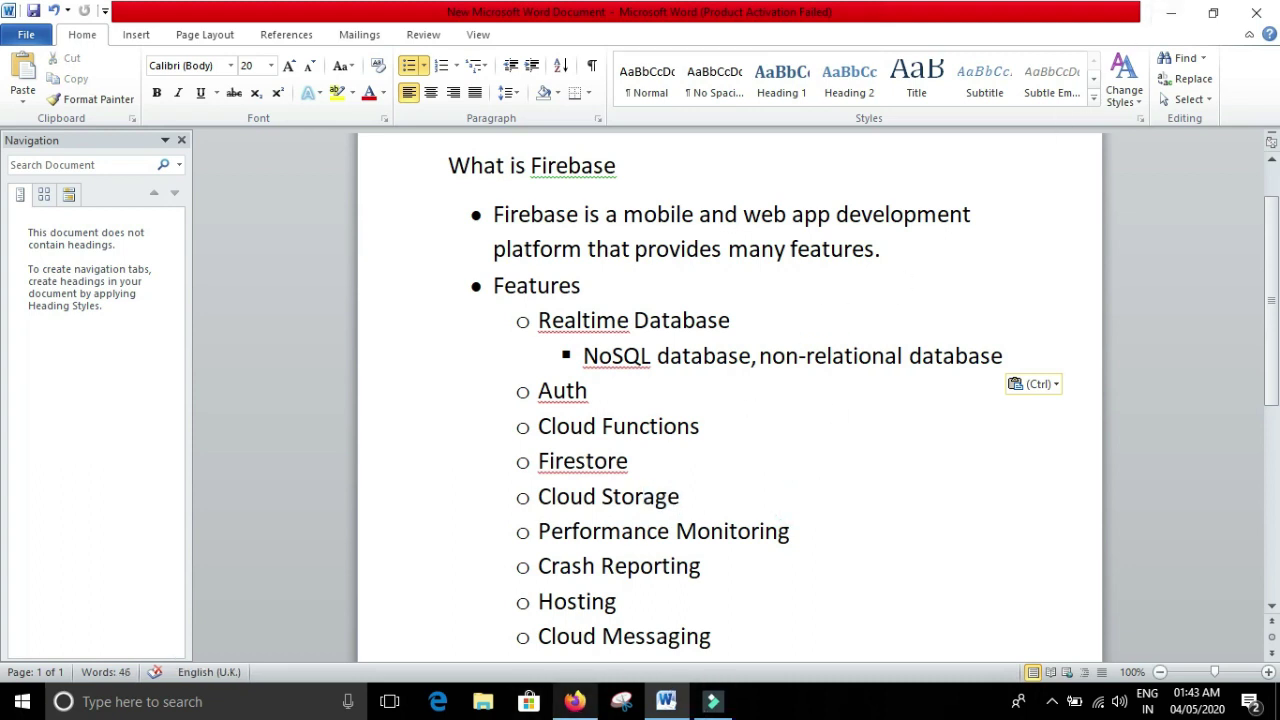
Glance at the Firebase console in Firefox, return to the Word notes and highlight the feature entries from Auth down to Hosting.
click(574, 701)
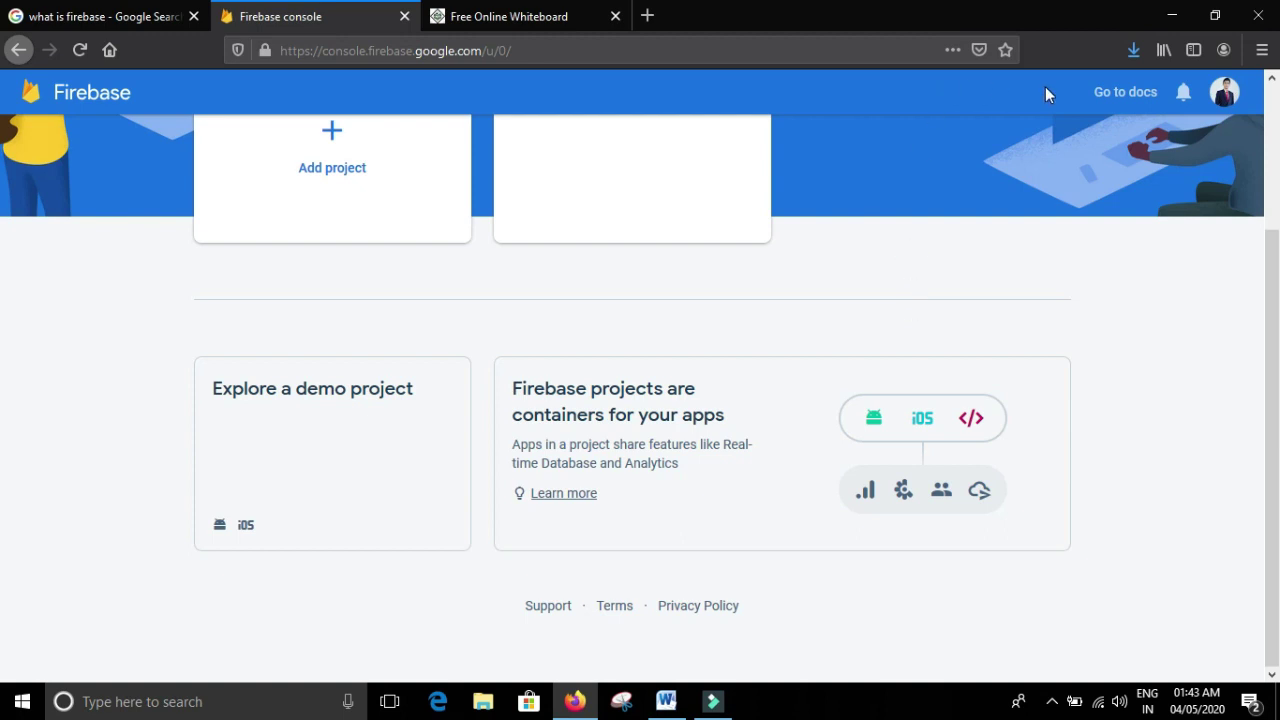
click(1171, 14)
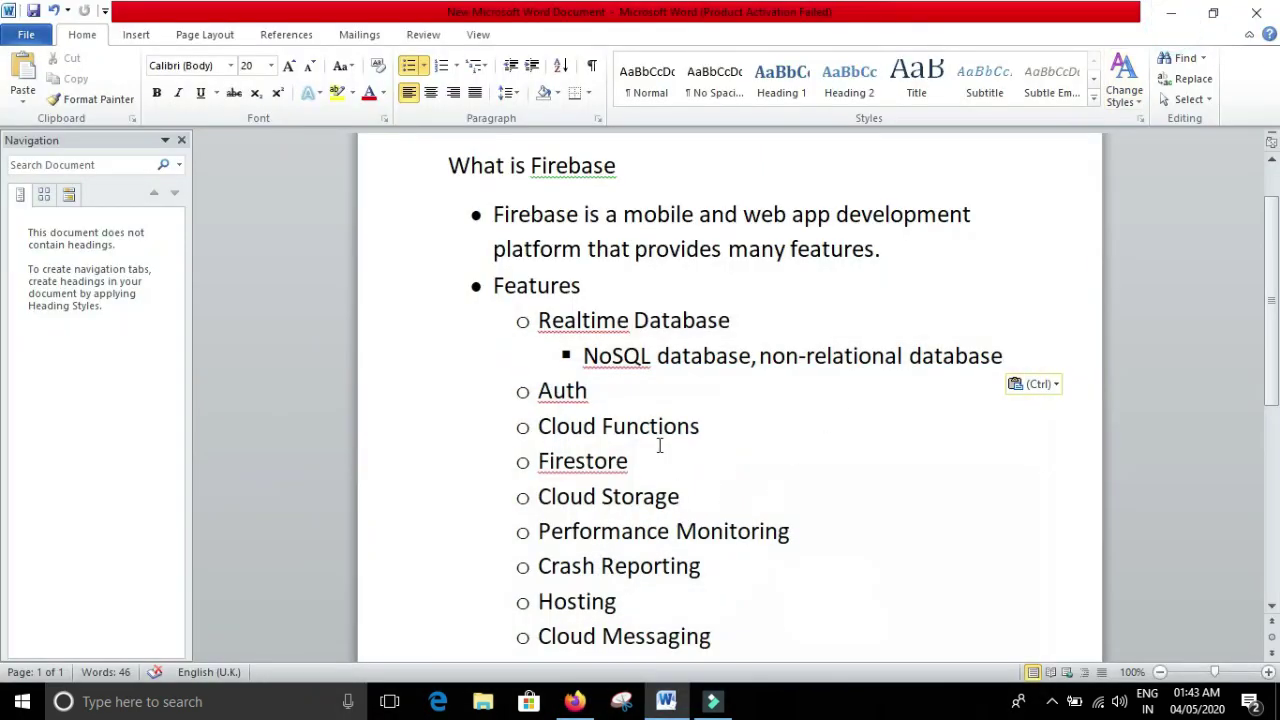
scroll(560, 372, down, 1)
scroll(552, 375, down, 3)
scroll(742, 396, up, 3)
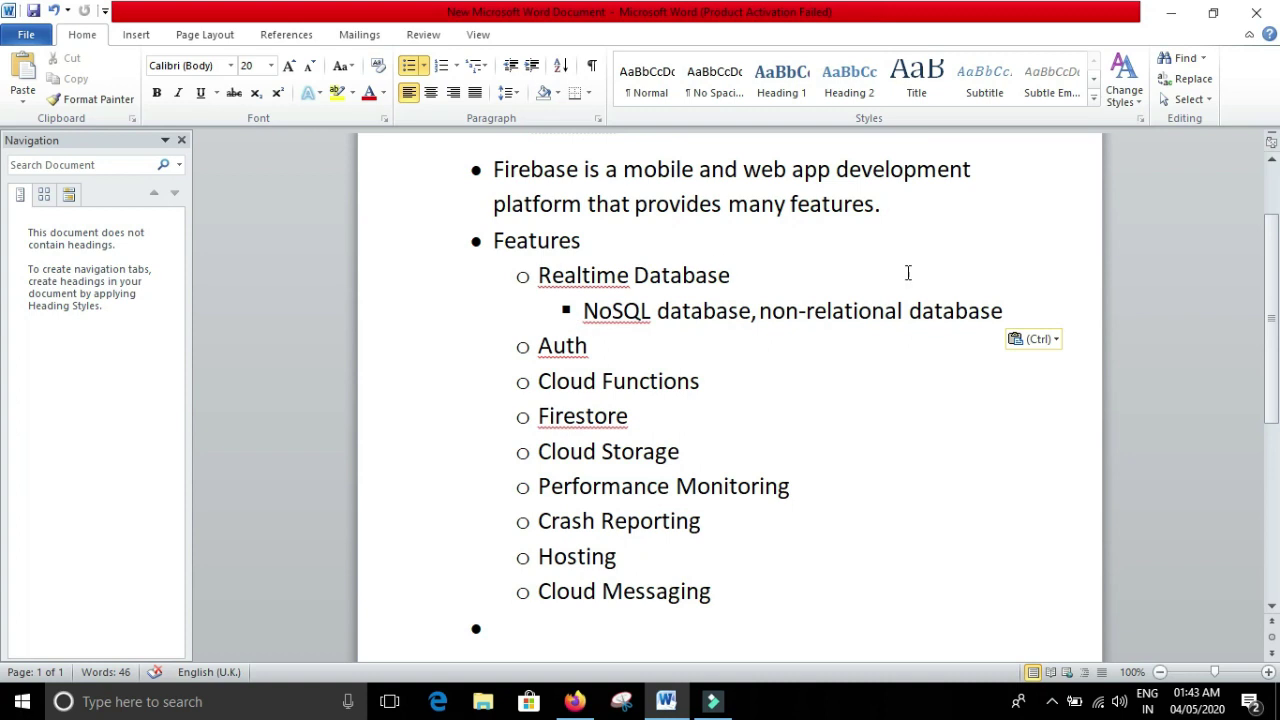
drag(806, 557, 625, 335)
click(912, 479)
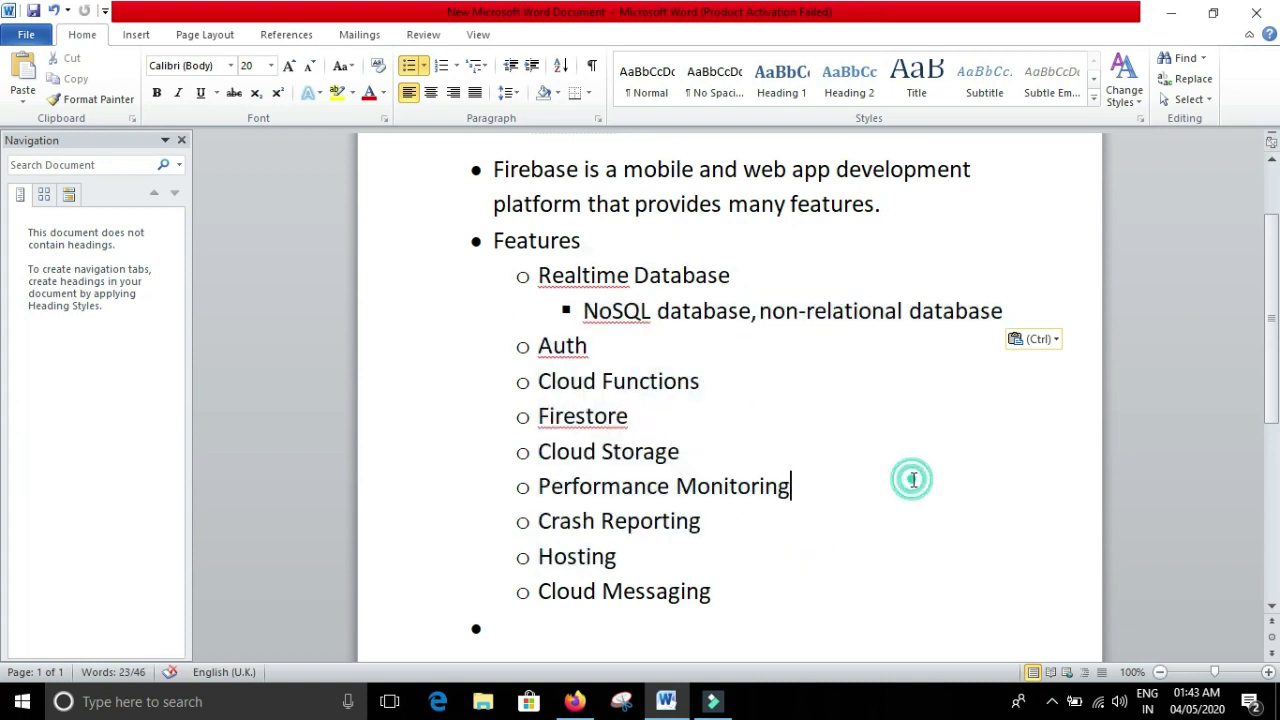
Switch to the Firebase console in Firefox, try adding a project named "firtst", and go back to the project list.
click(574, 701)
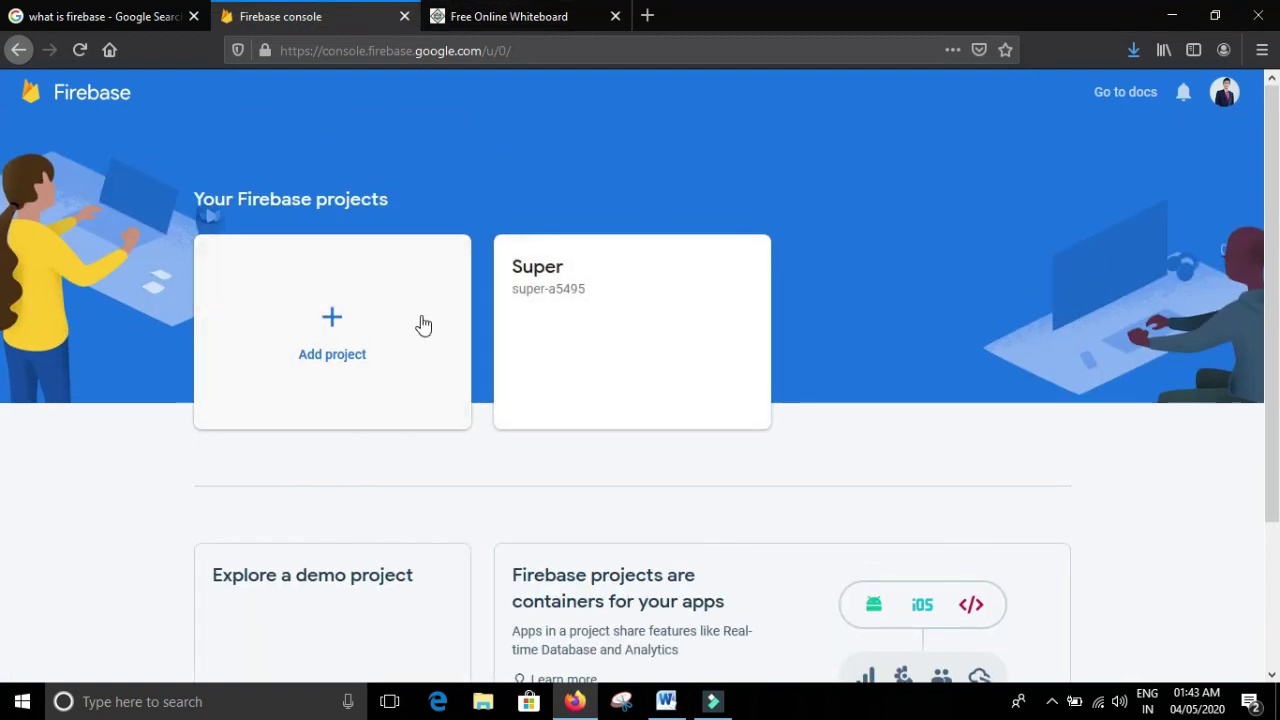
click(334, 328)
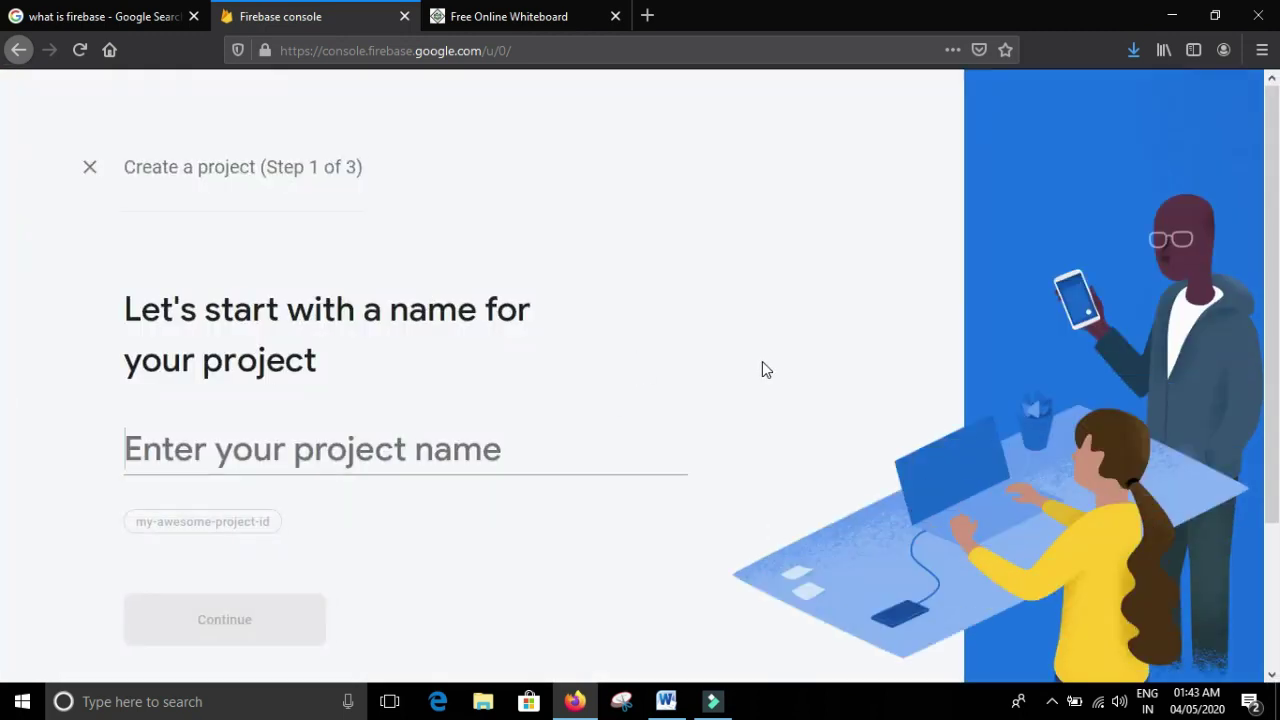
scroll(277, 357, down, 2)
click(268, 276)
scroll(551, 377, up, 1)
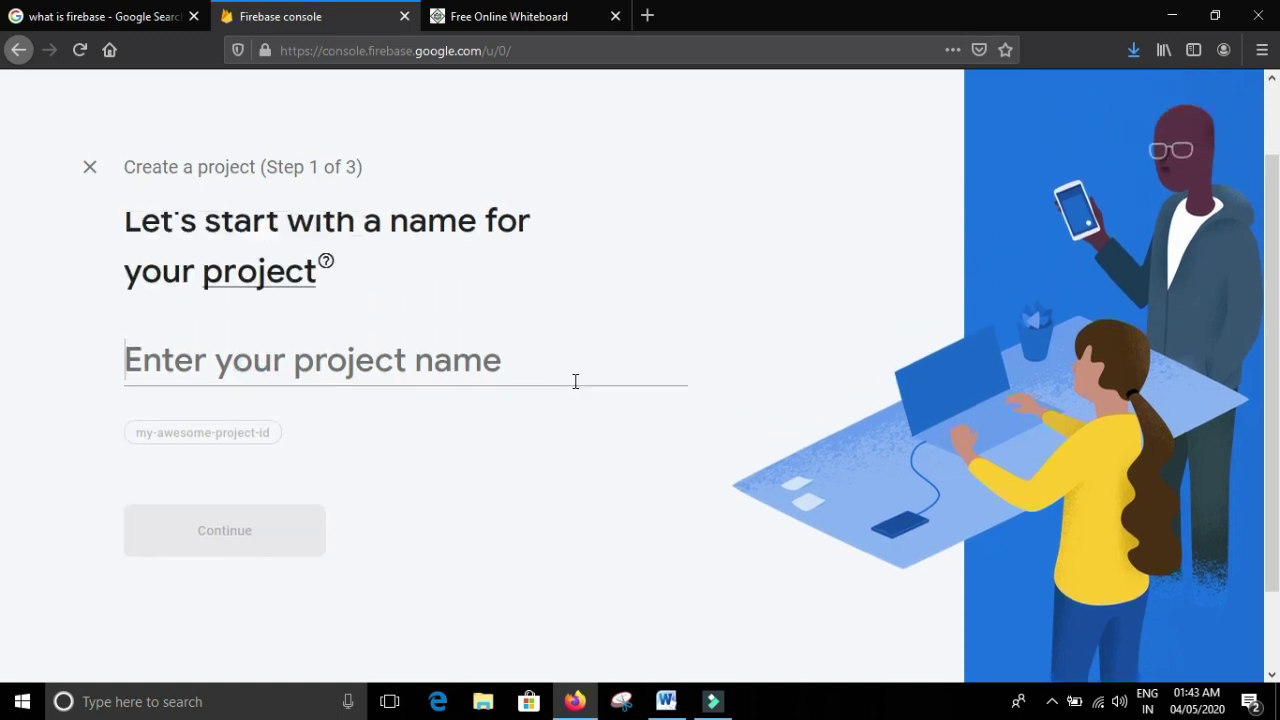
text(fi)
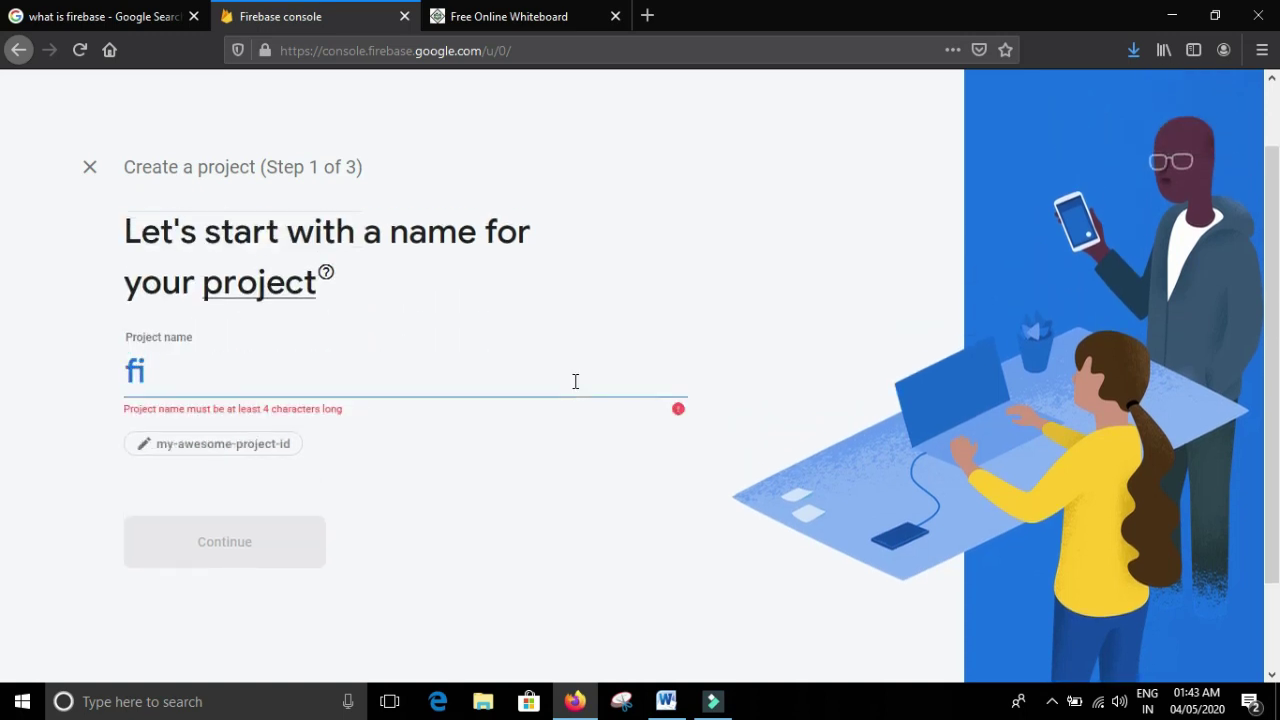
text(rtst)
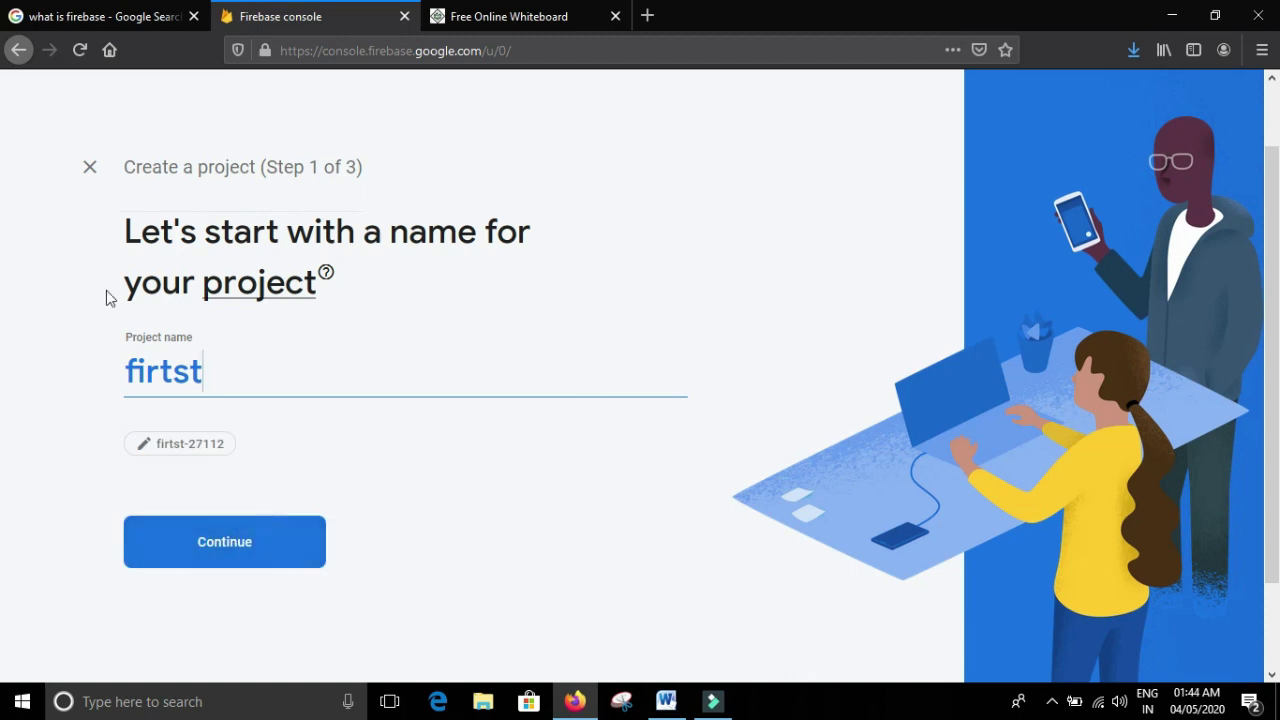
click(20, 50)
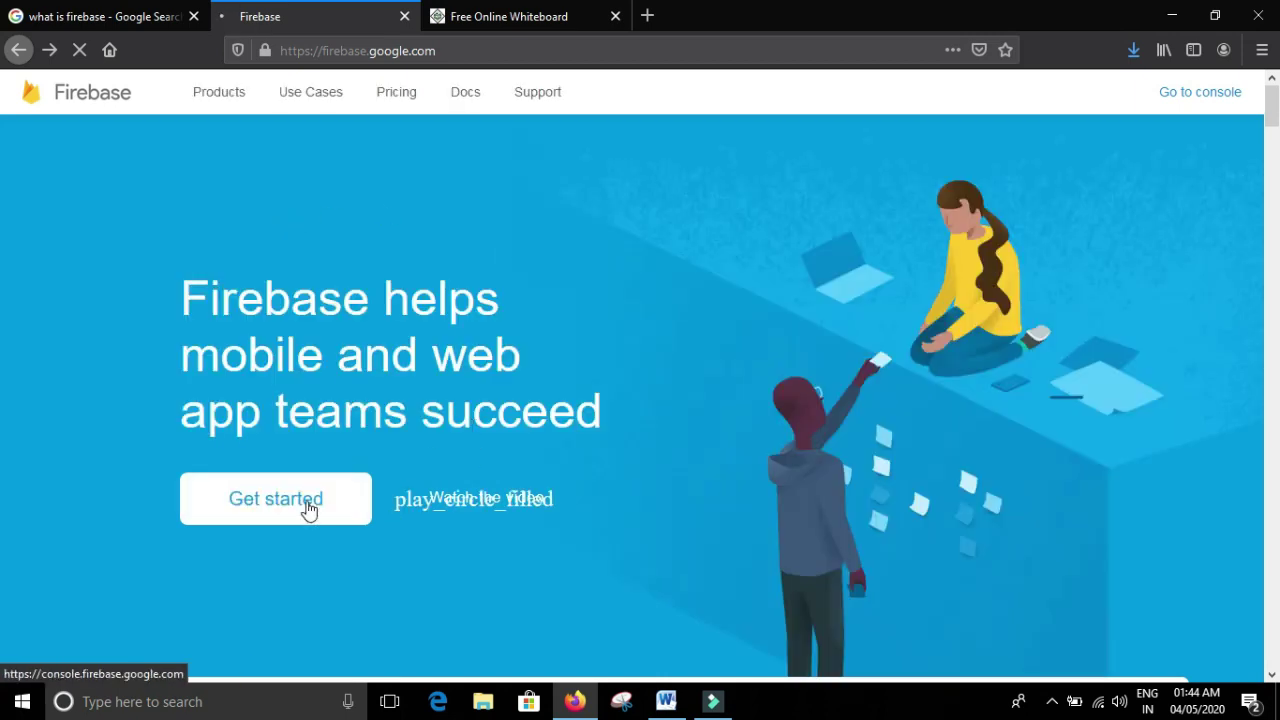
click(306, 505)
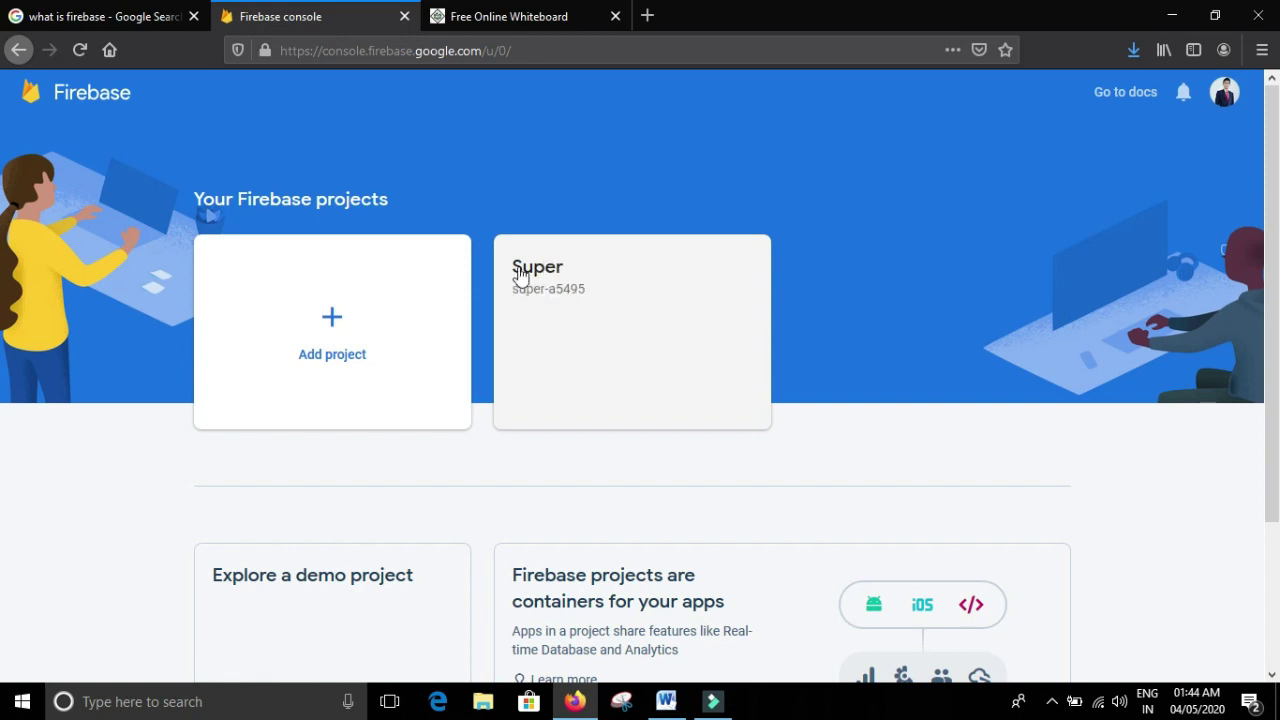
Open the Super project and expand its Develop section to view the available features.
click(621, 345)
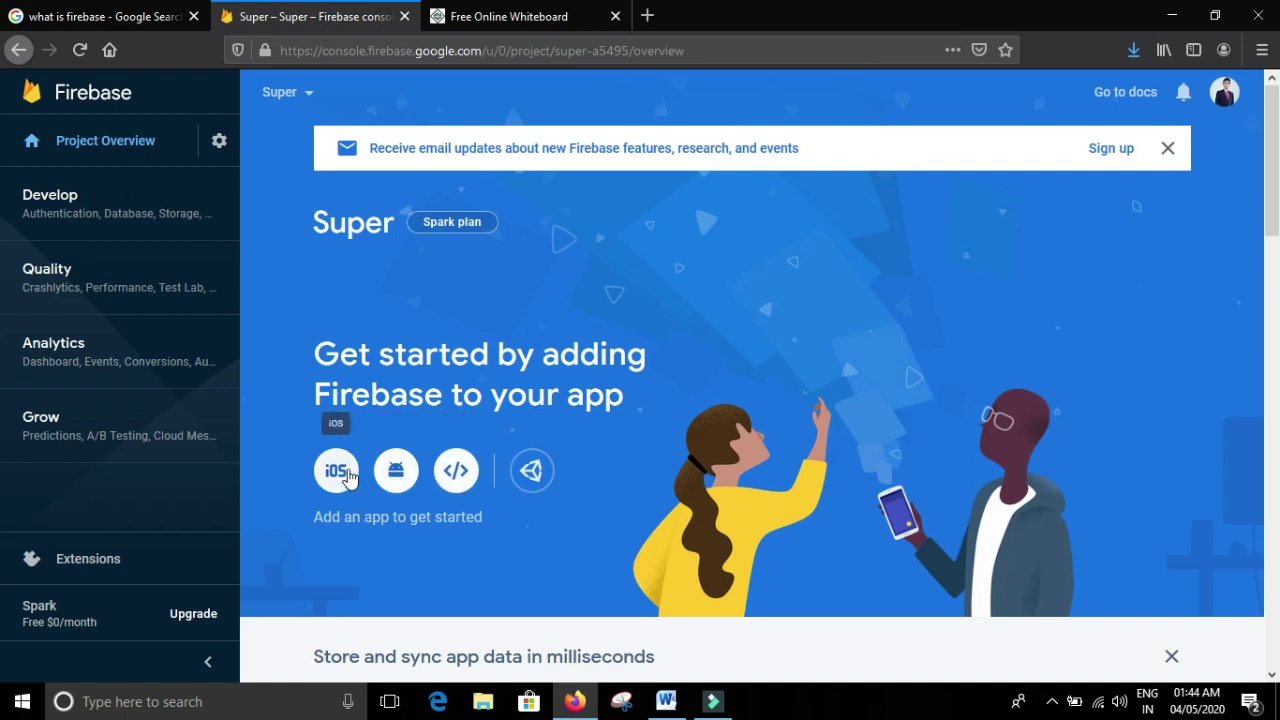
click(50, 204)
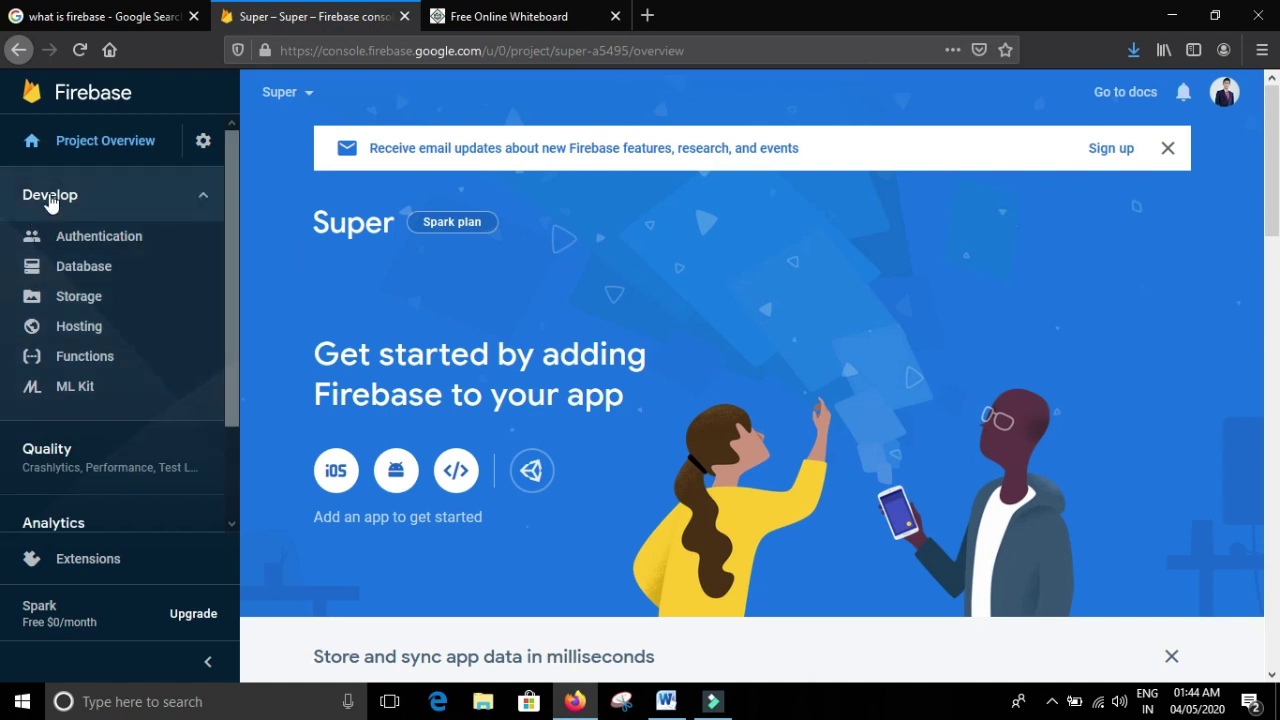
scroll(94, 297, down, 2)
scroll(94, 297, up, 2)
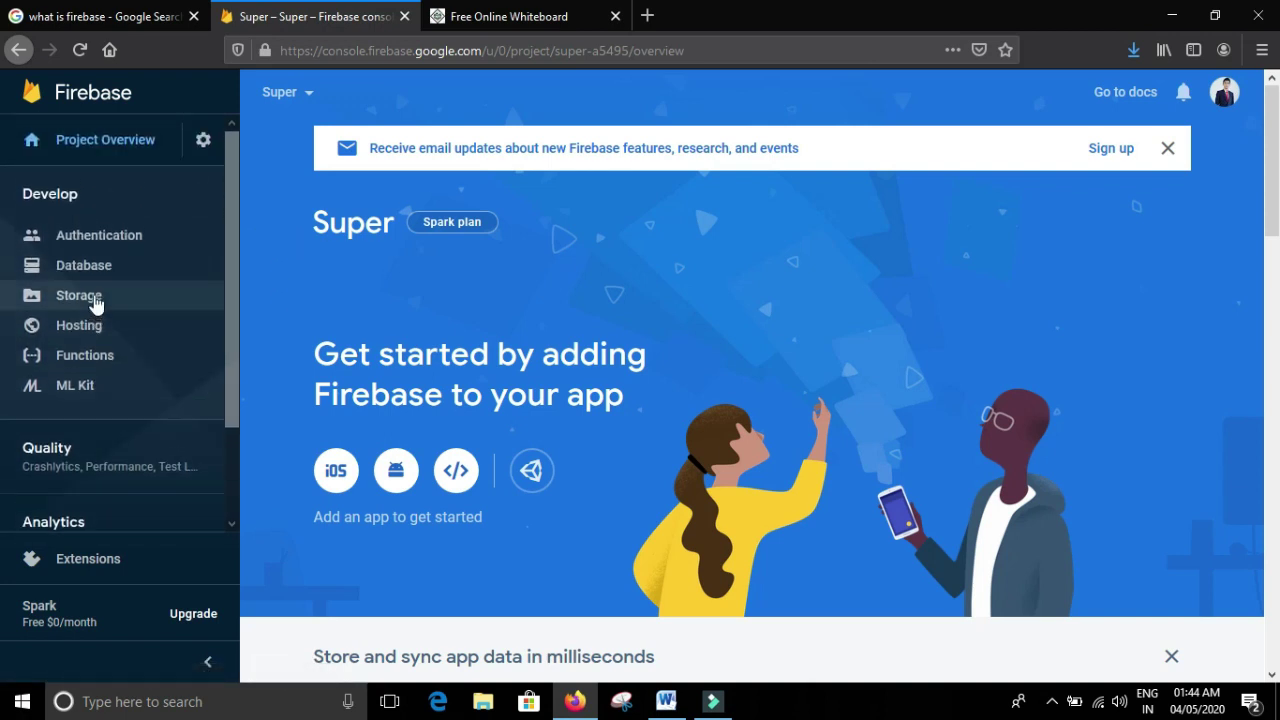
Open the project's Authentication page and look through the list of sign-in providers under its sign-in methods.
click(106, 247)
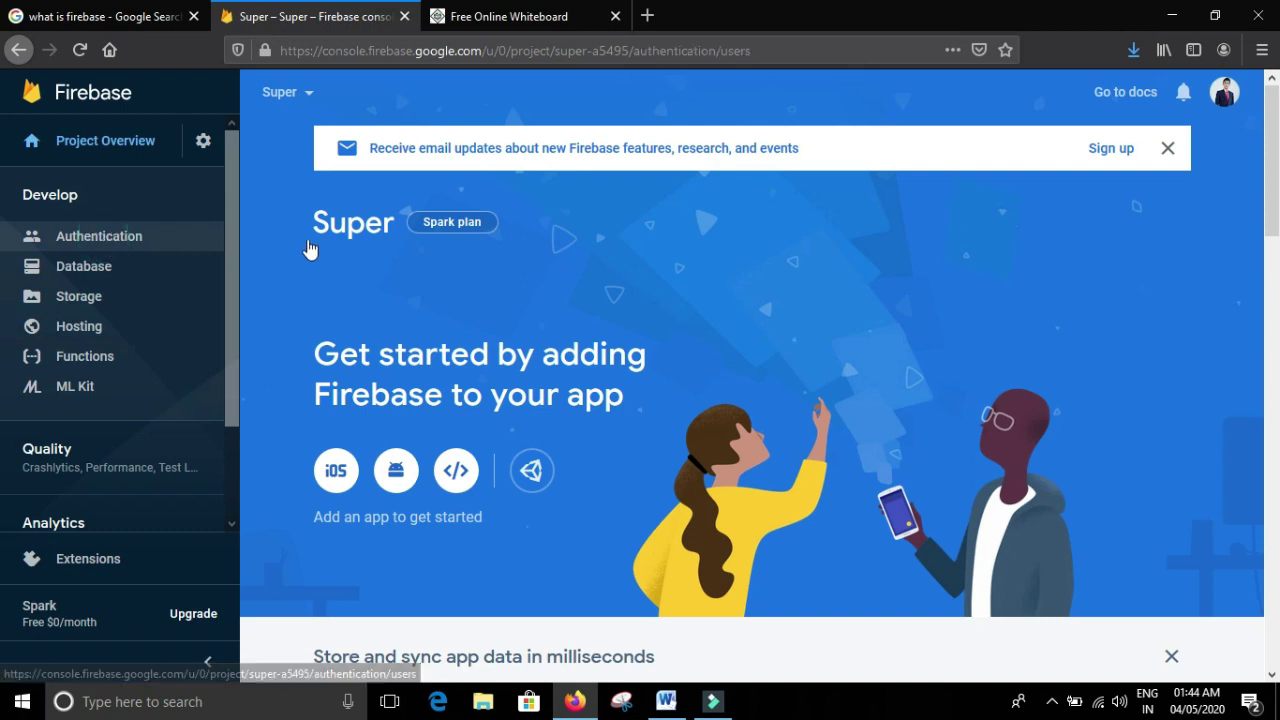
click(186, 249)
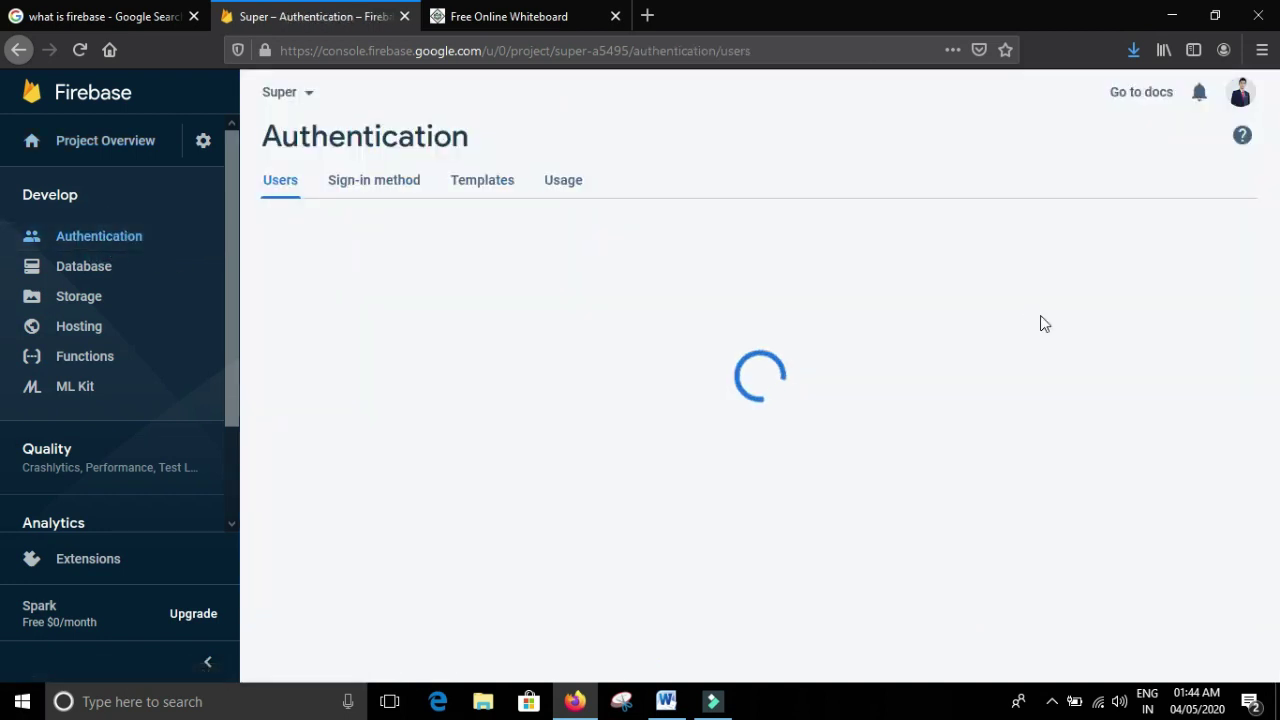
click(423, 196)
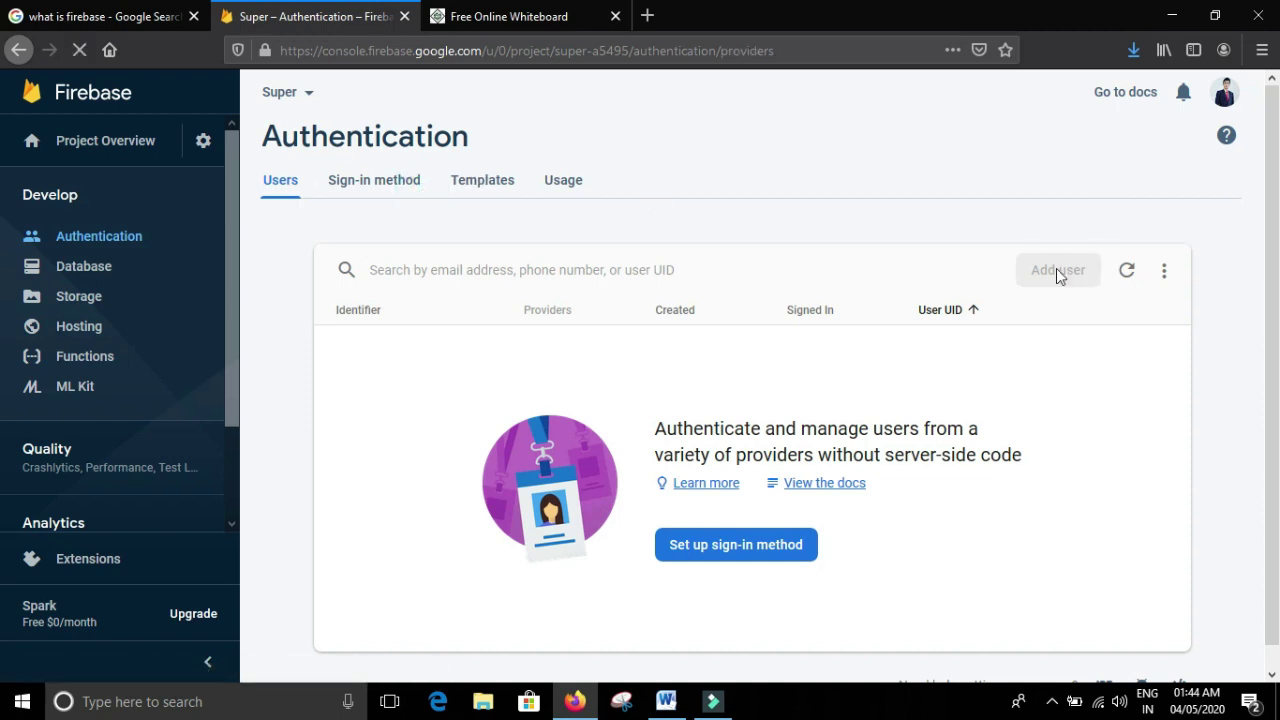
scroll(709, 457, down, 2)
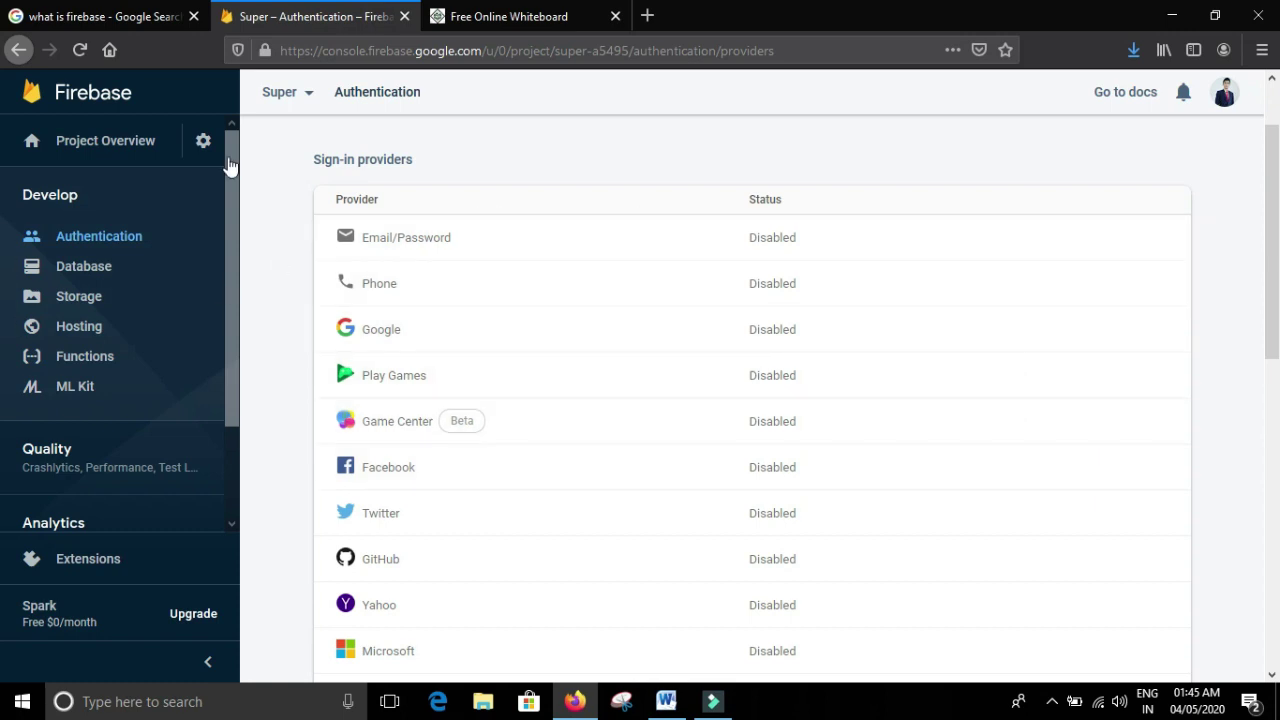
scroll(297, 373, up, 2)
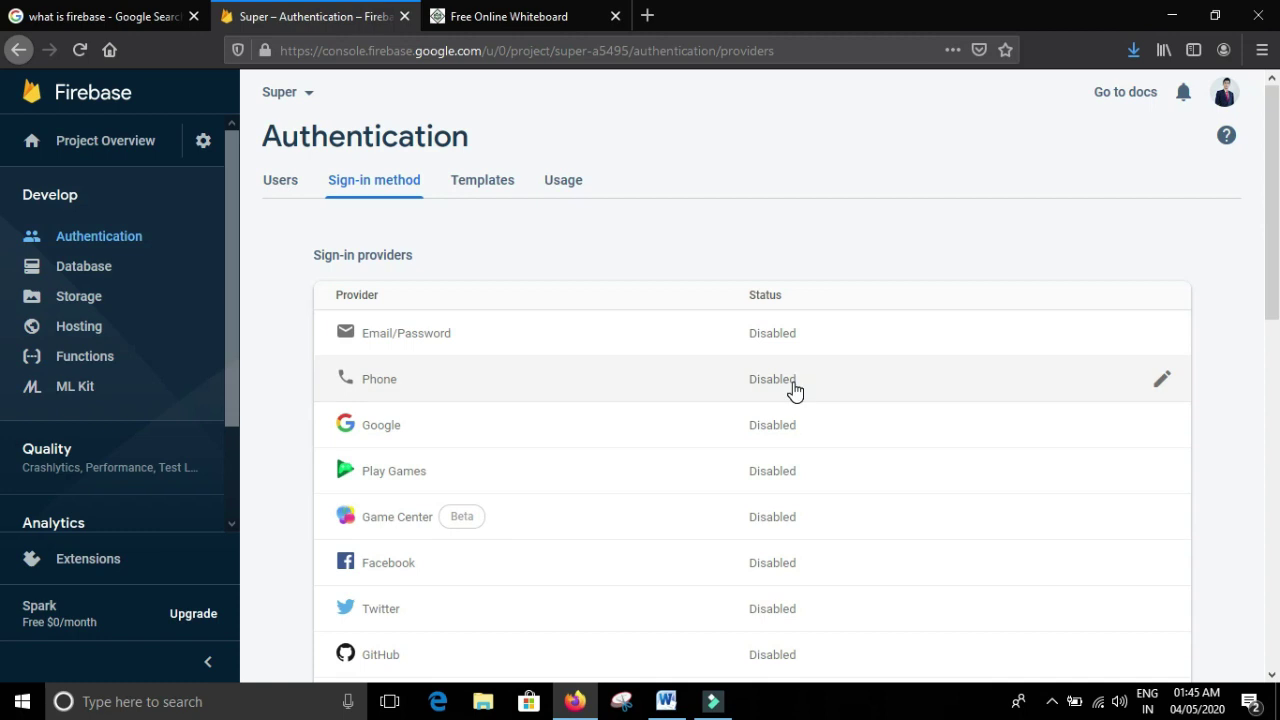
scroll(643, 457, down, 2)
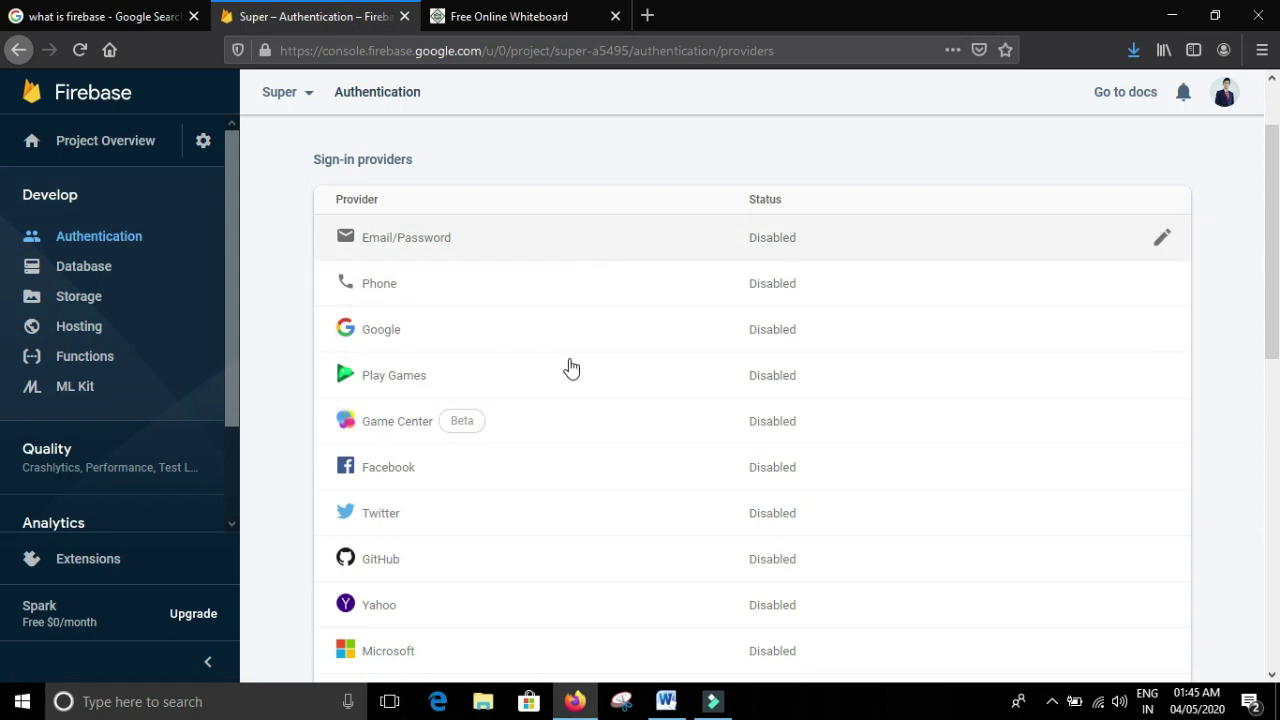
scroll(600, 395, down, 2)
scroll(614, 407, up, 3)
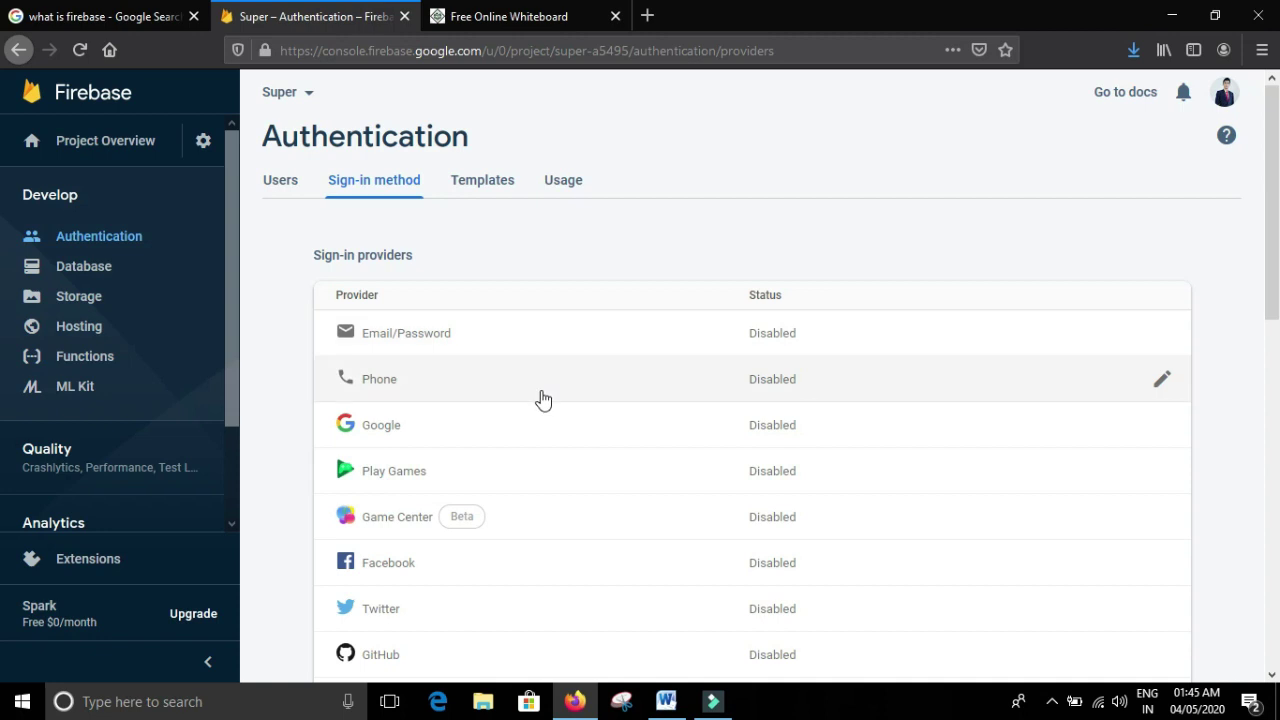
scroll(676, 450, down, 3)
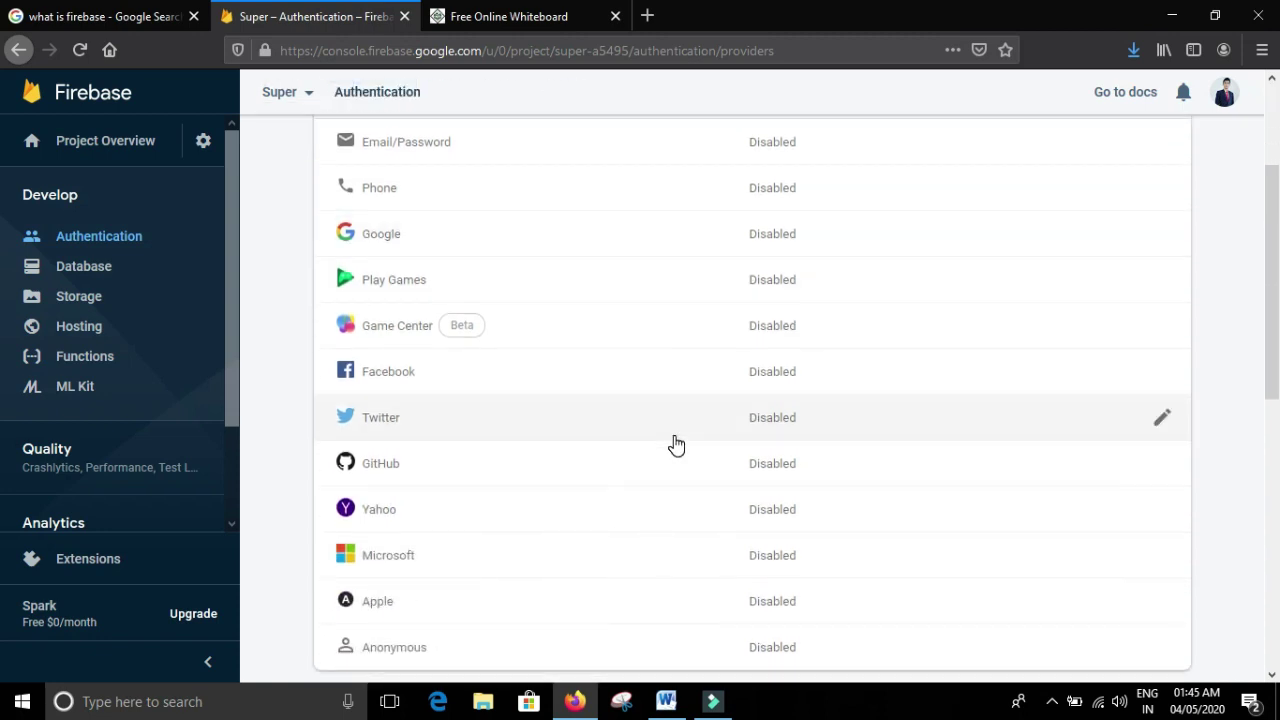
scroll(676, 445, up, 3)
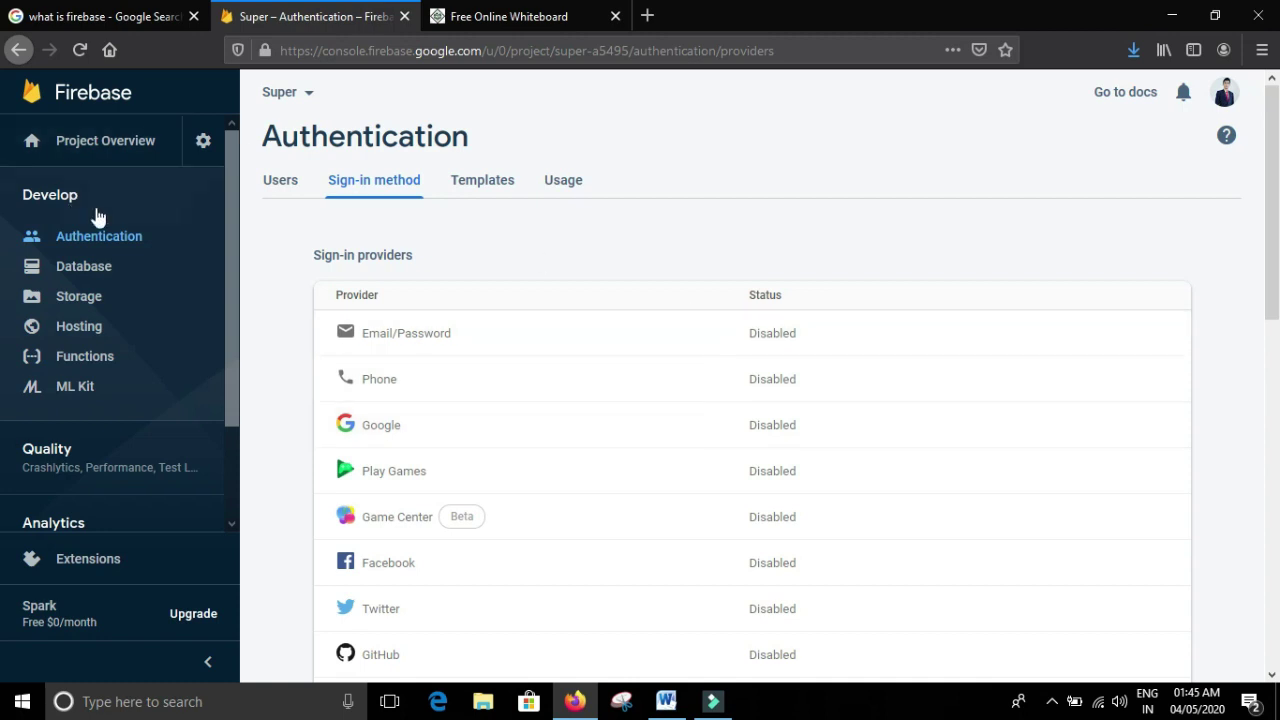
Open the project's Database page and look over the Cloud Firestore and Realtime Database sections.
click(90, 277)
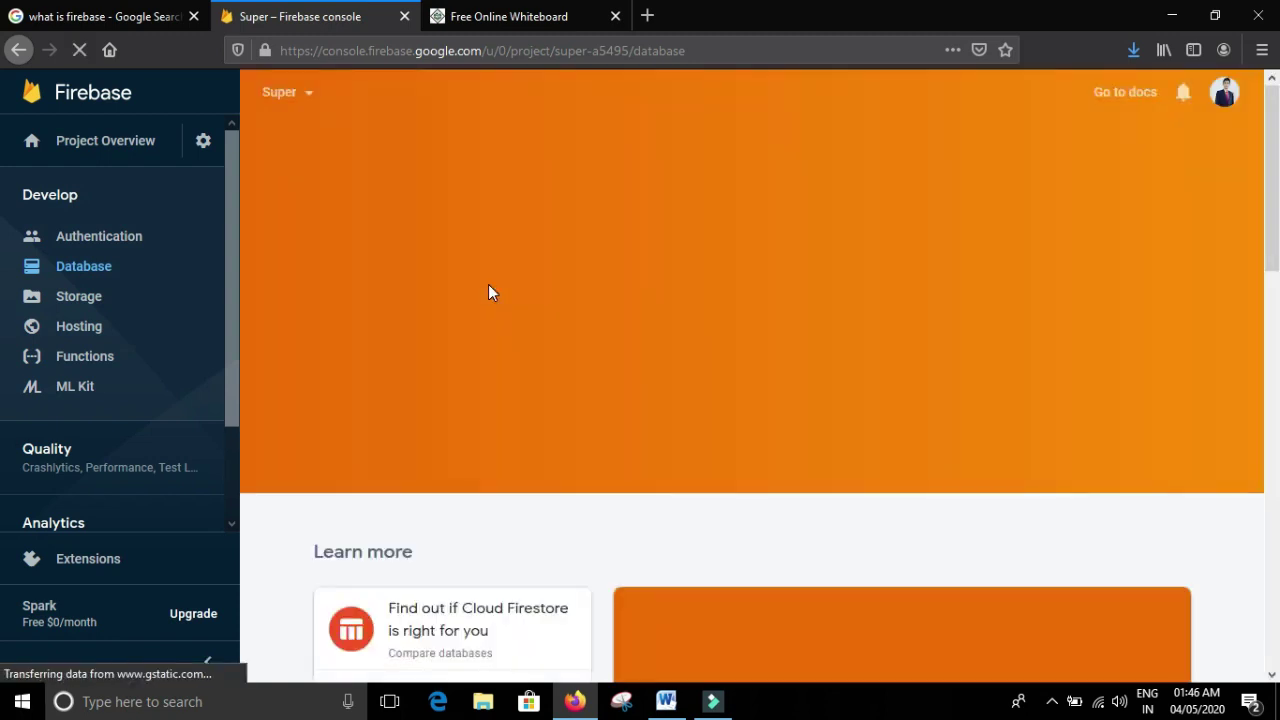
scroll(600, 320, down, 4)
scroll(600, 325, down, 3)
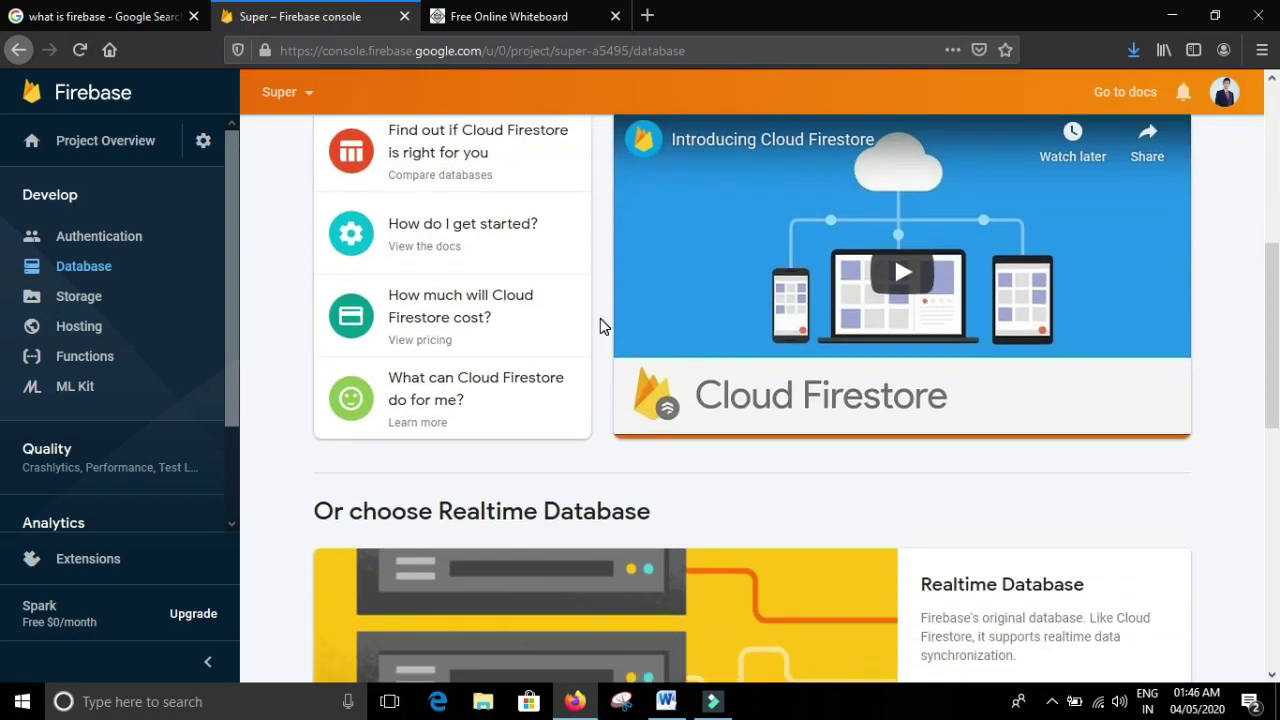
scroll(600, 325, up, 1)
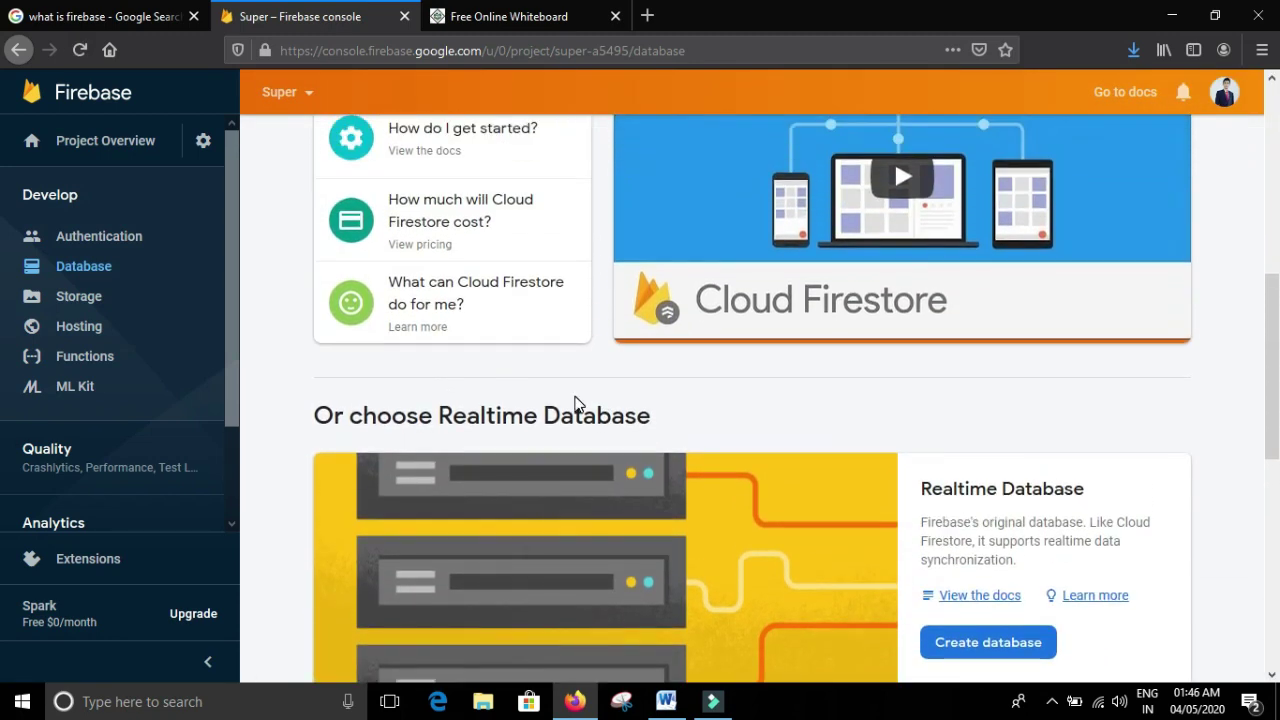
scroll(588, 400, down, 1)
scroll(588, 400, up, 4)
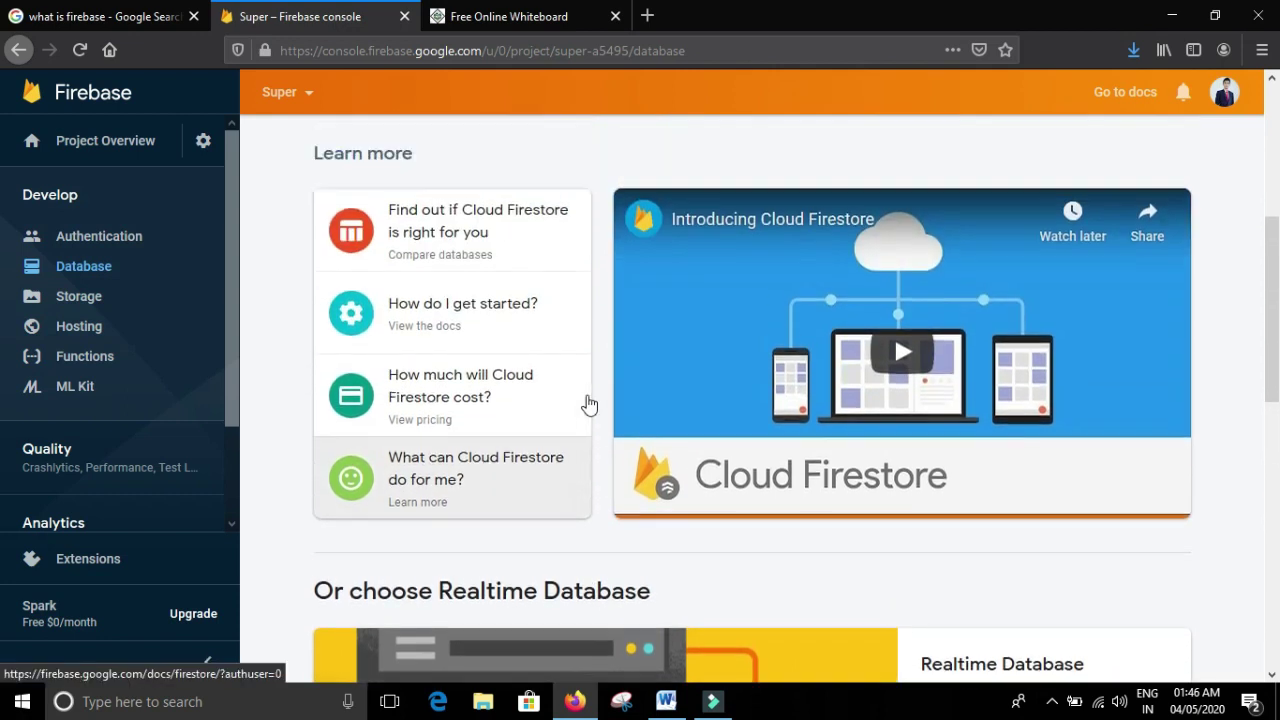
scroll(586, 405, down, 1)
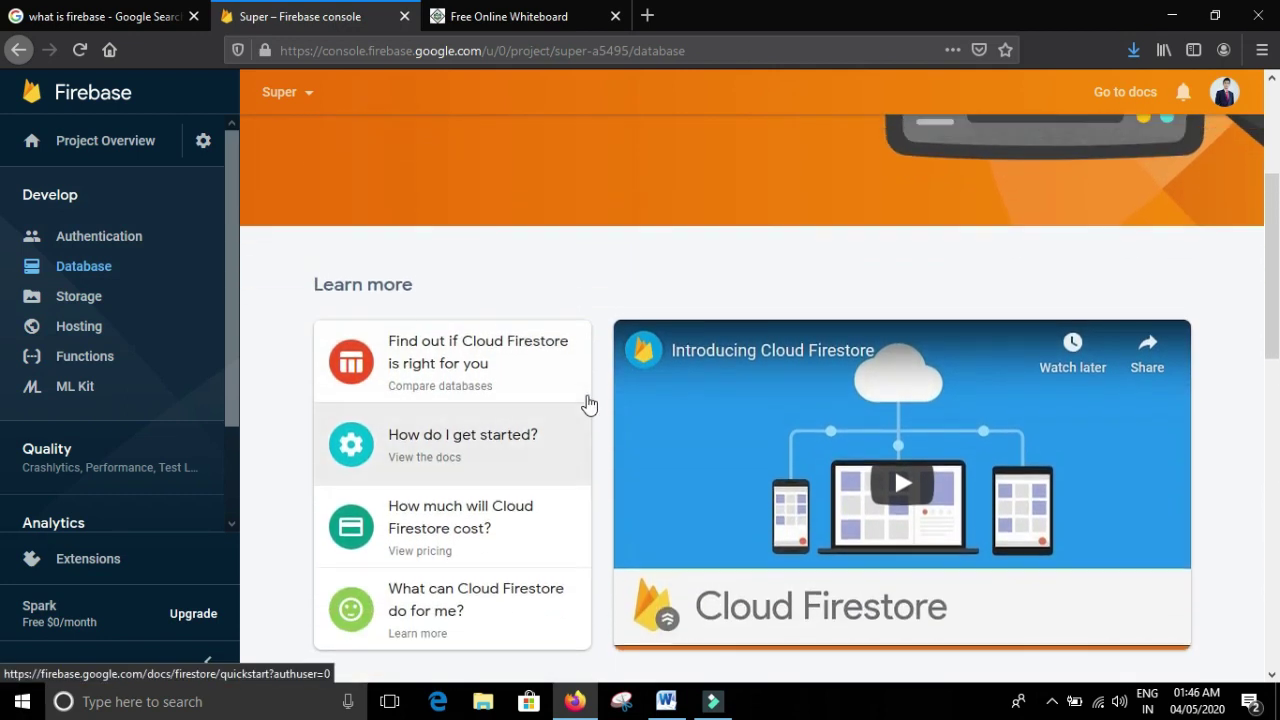
scroll(586, 405, up, 3)
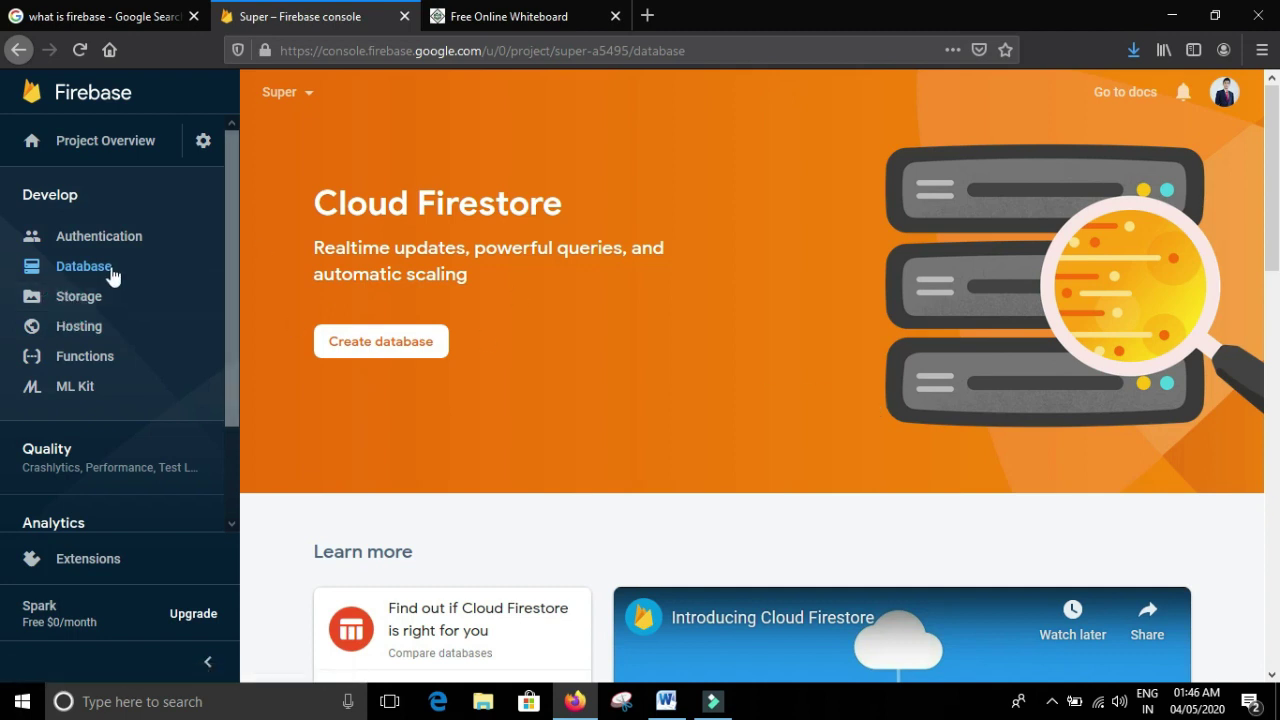
Open the project's Storage page and highlight the words "audio" and "video" and the full description of storing user-generated files.
click(80, 296)
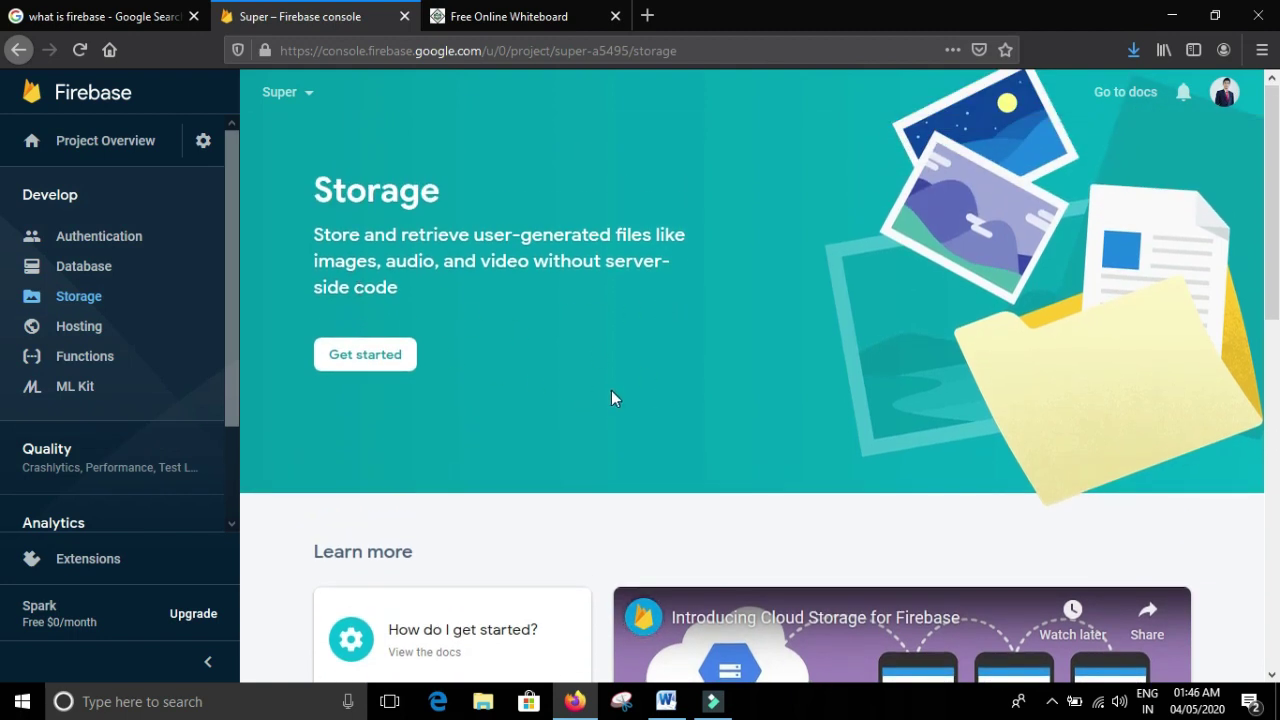
double_click(410, 262)
click(396, 283)
double_click(410, 262)
double_click(504, 262)
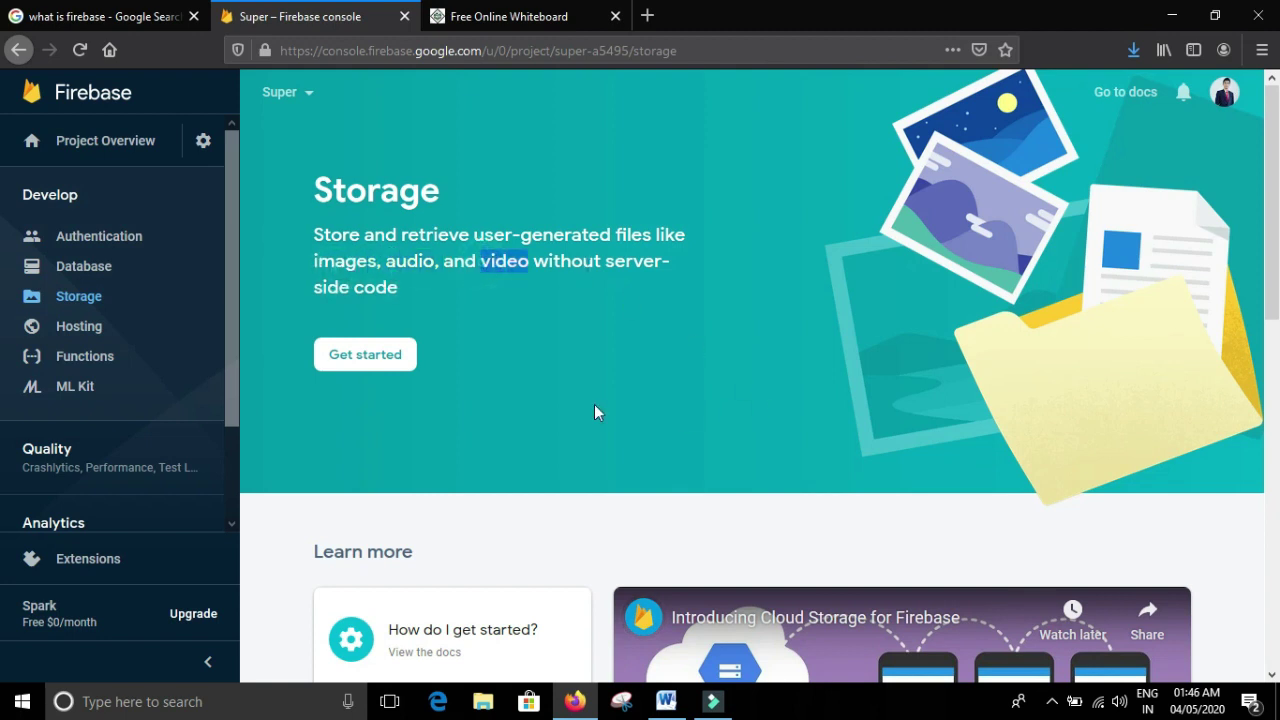
click(600, 341)
drag(473, 303, 307, 249)
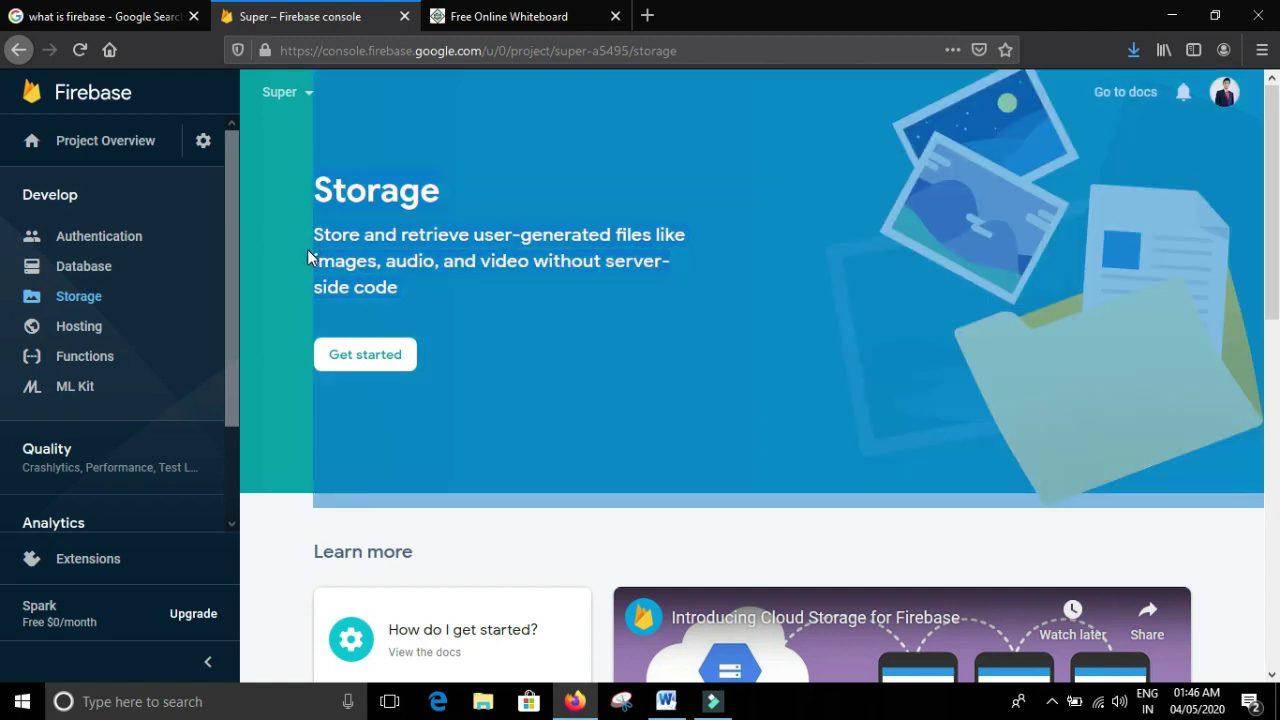
click(515, 300)
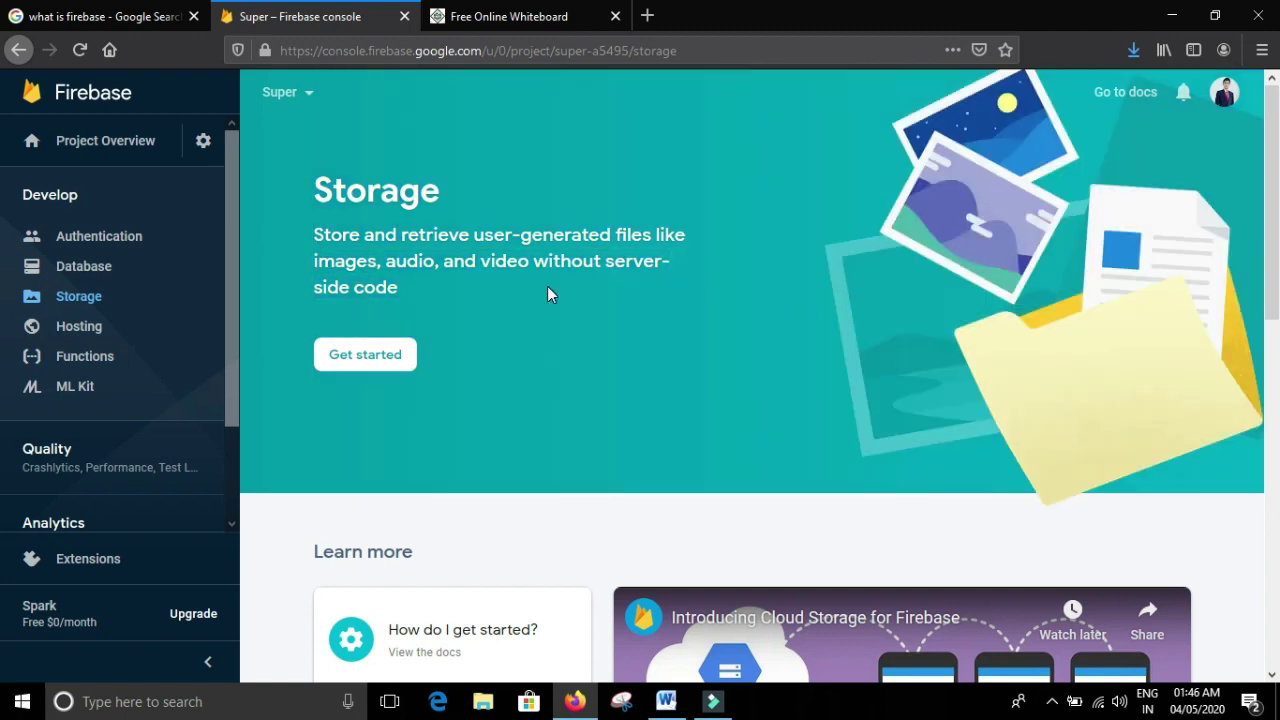
drag(431, 297, 315, 249)
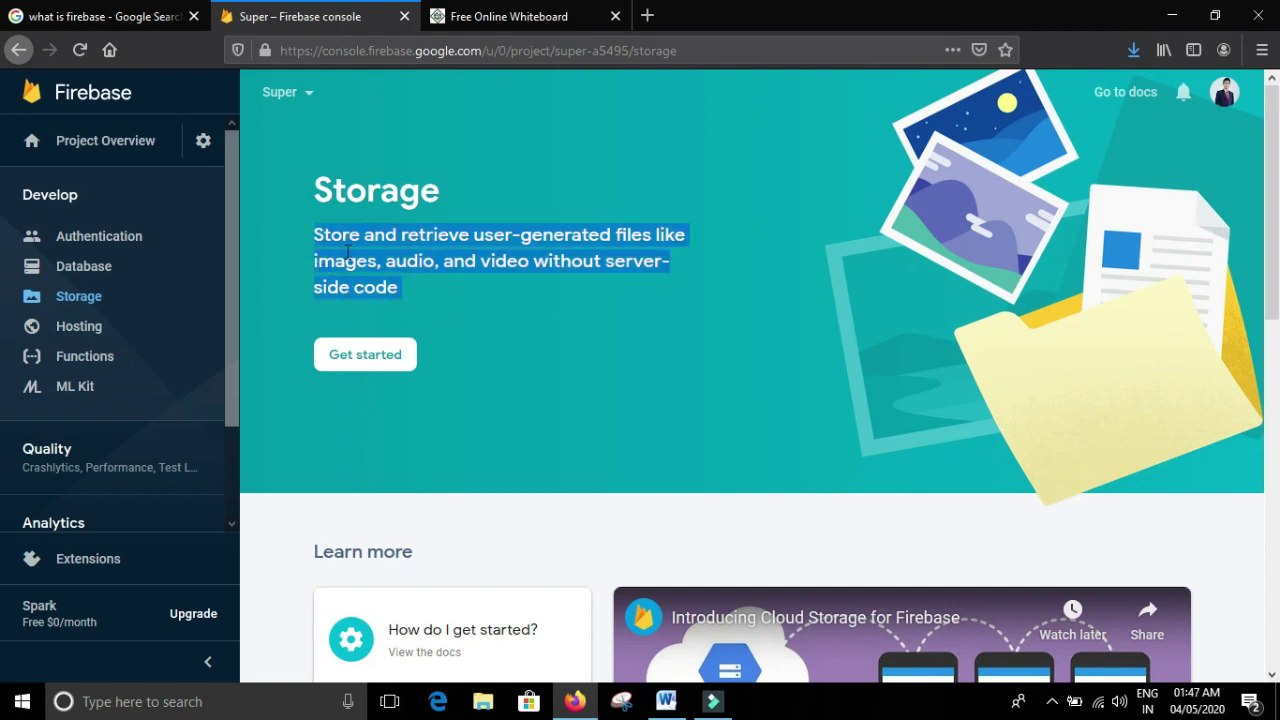
click(466, 286)
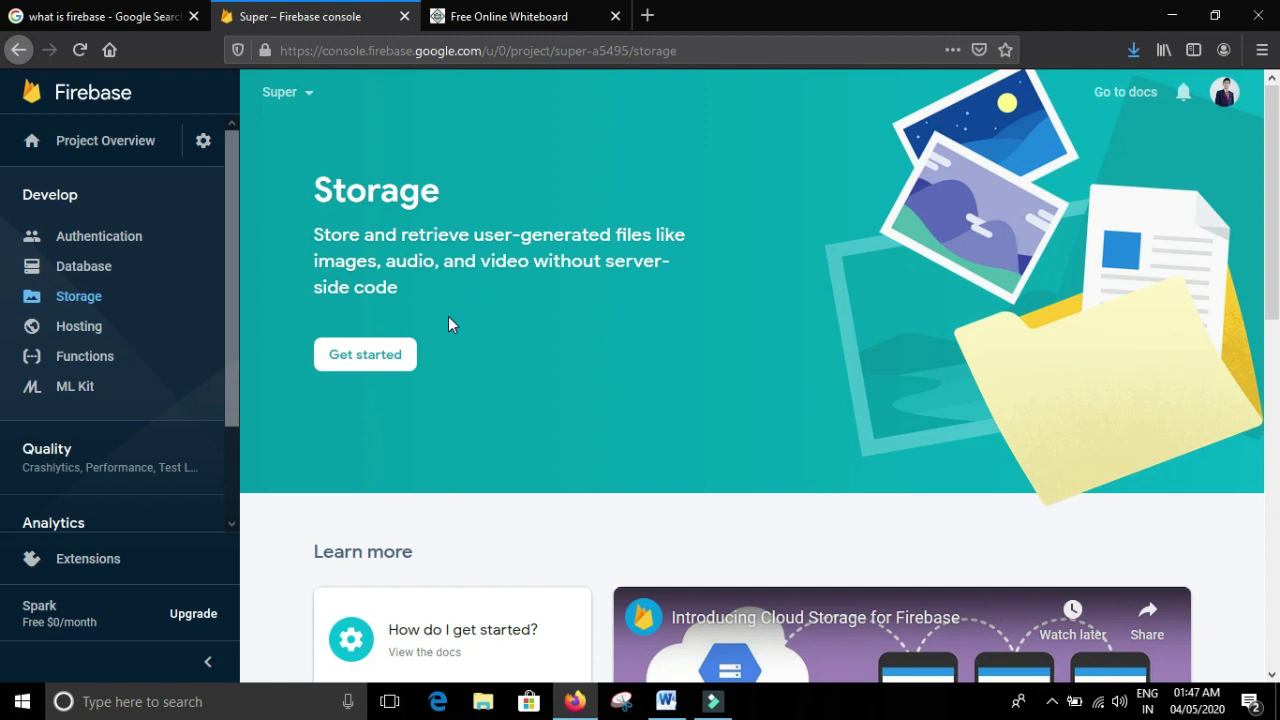
Open the project's Hosting page and highlight the description of deploying web and mobile web apps.
click(78, 318)
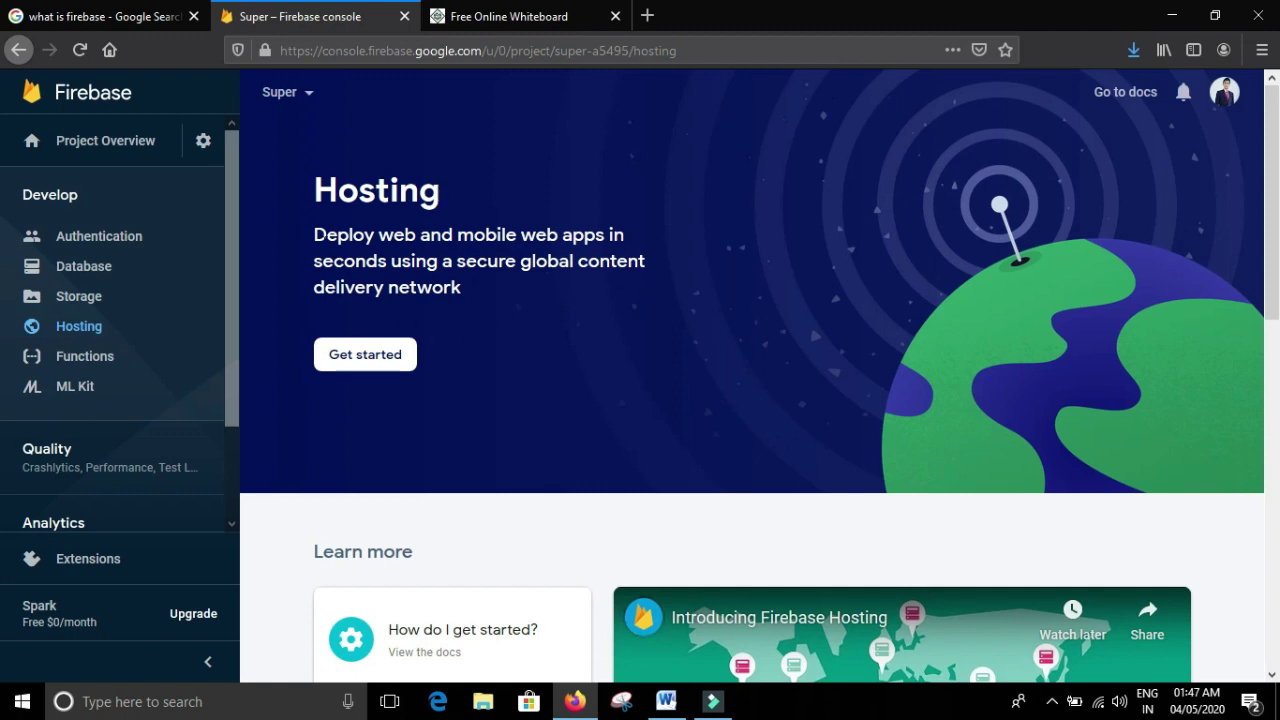
drag(323, 240, 568, 322)
drag(690, 365, 691, 366)
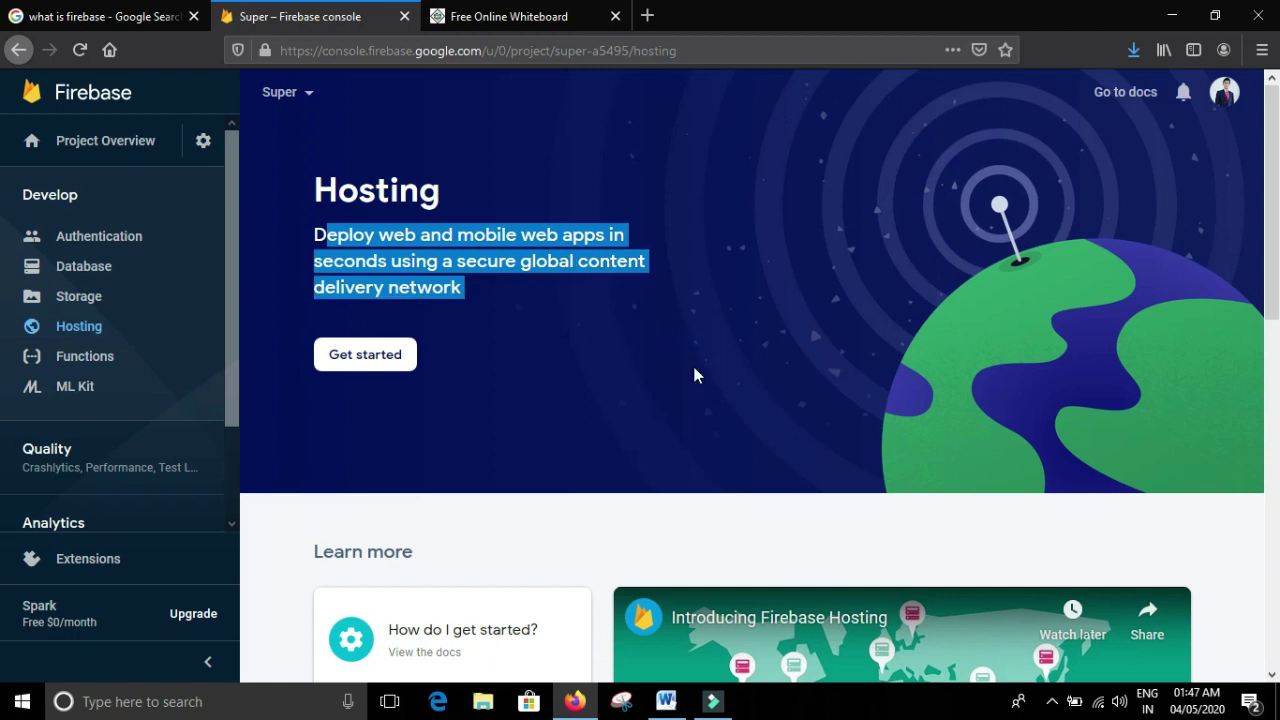
Open the project's Functions page, switch to the Word notes and highlight the Cloud Functions entry in the features list.
click(129, 358)
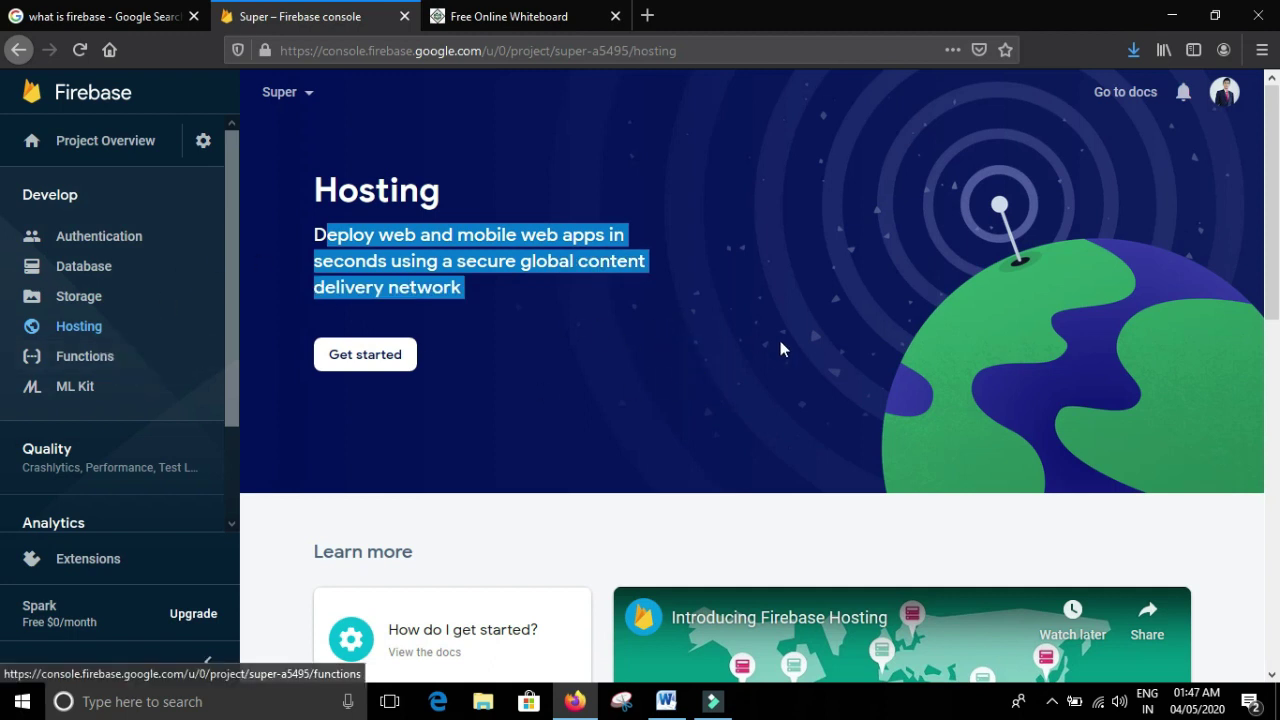
click(666, 701)
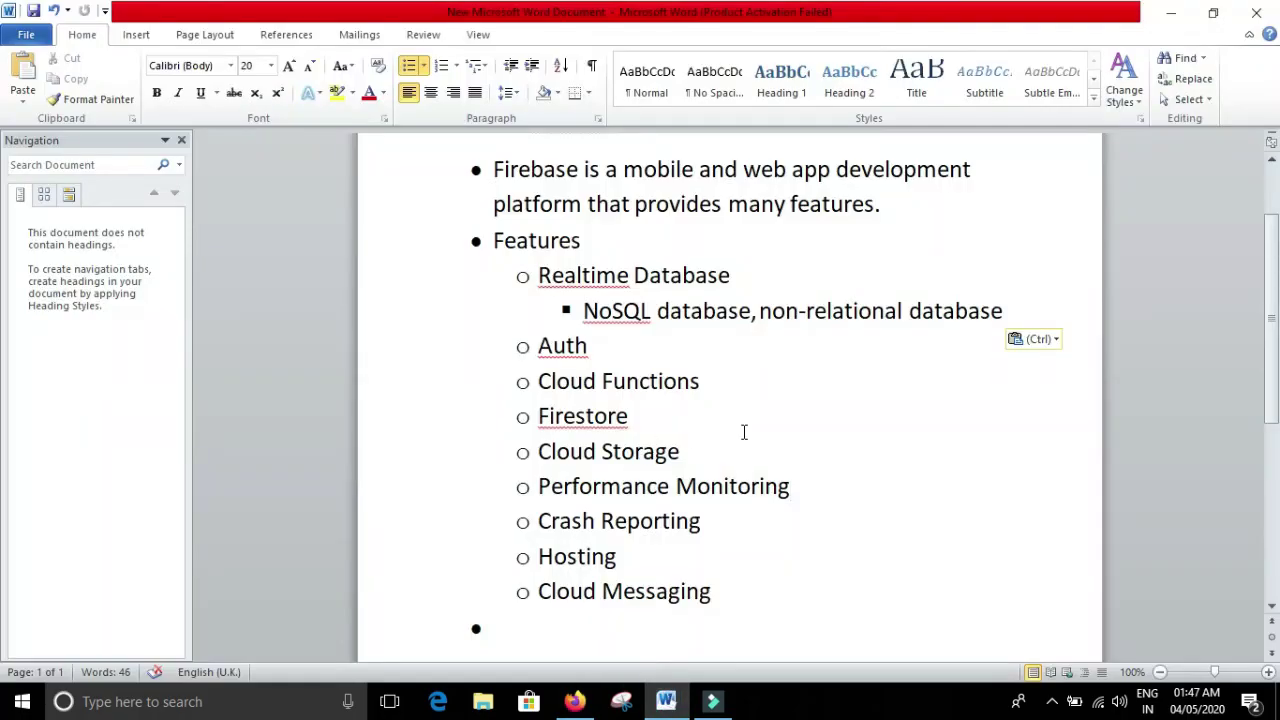
triple_click(695, 376)
click(817, 426)
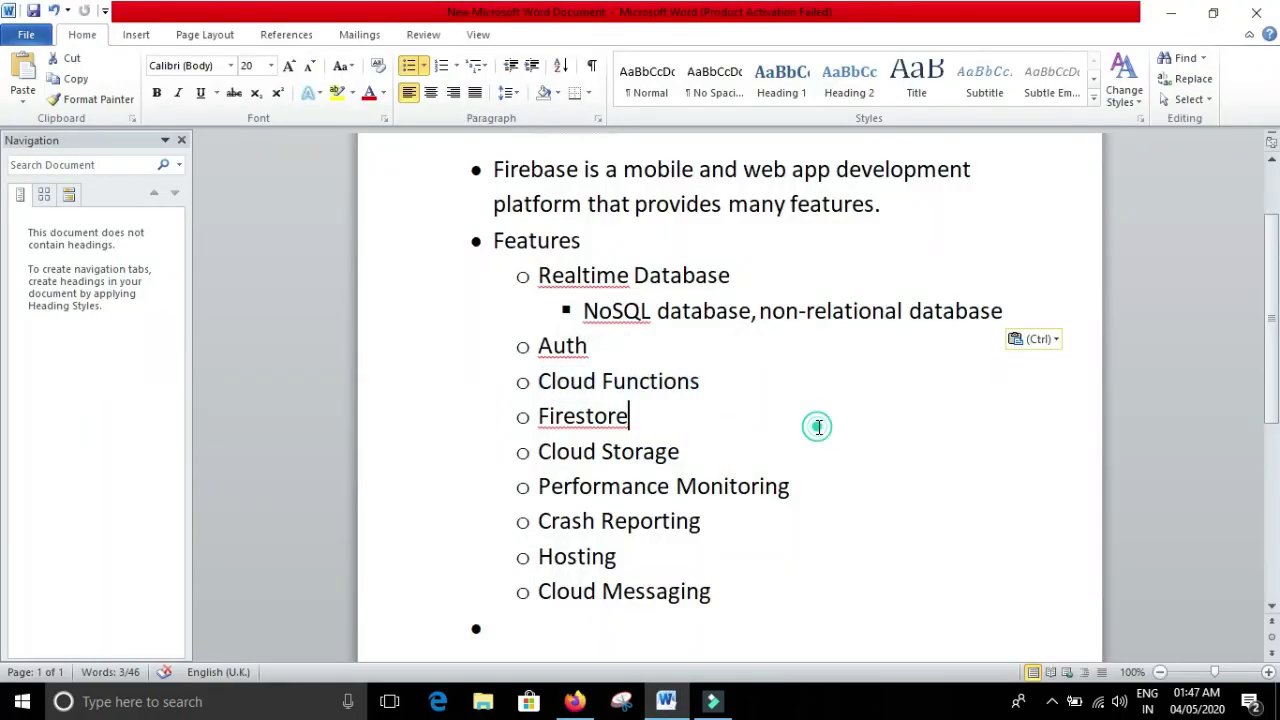
click(711, 383)
triple_click(711, 383)
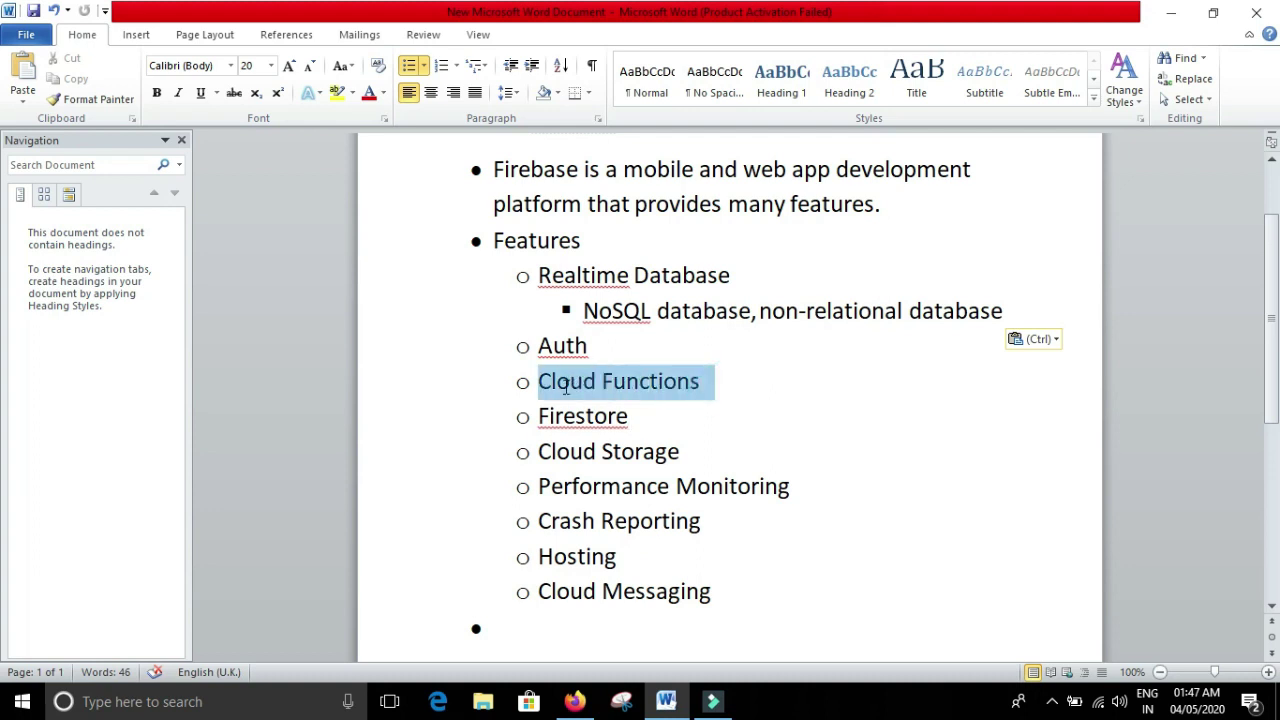
click(737, 384)
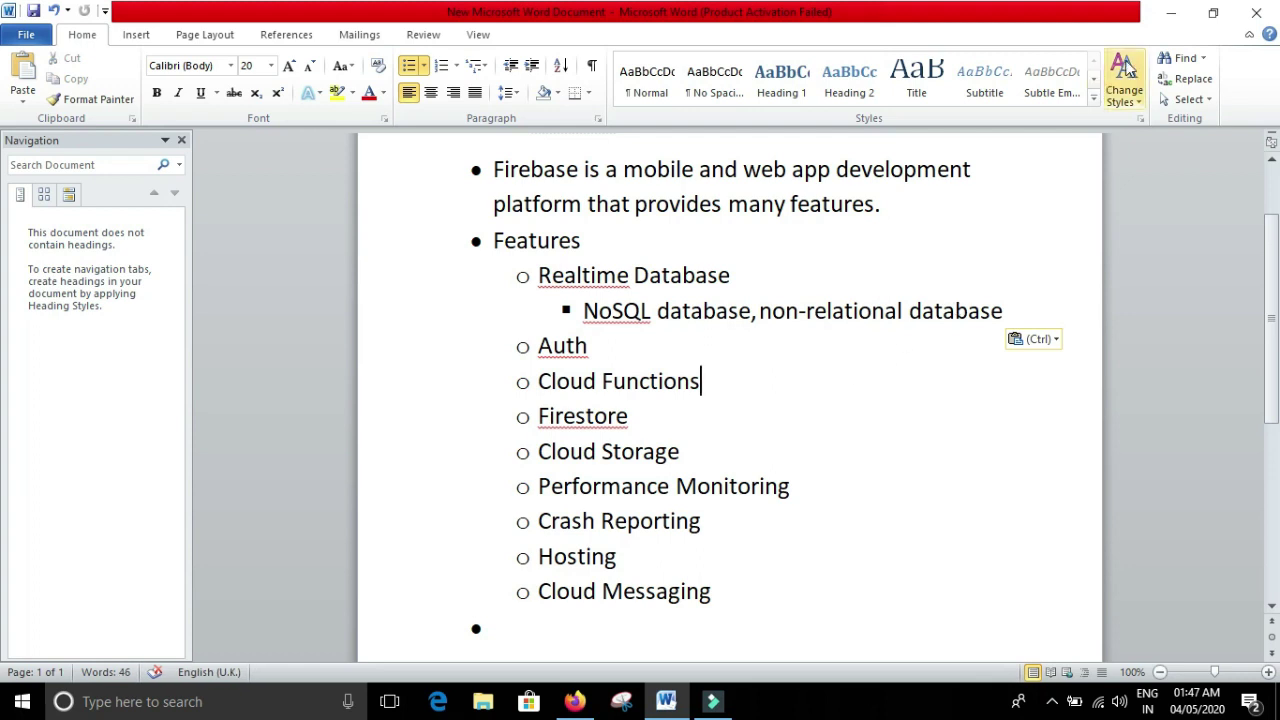
Return to the Firebase console in the browser and look over the Functions page, including its Learn more section.
click(1172, 13)
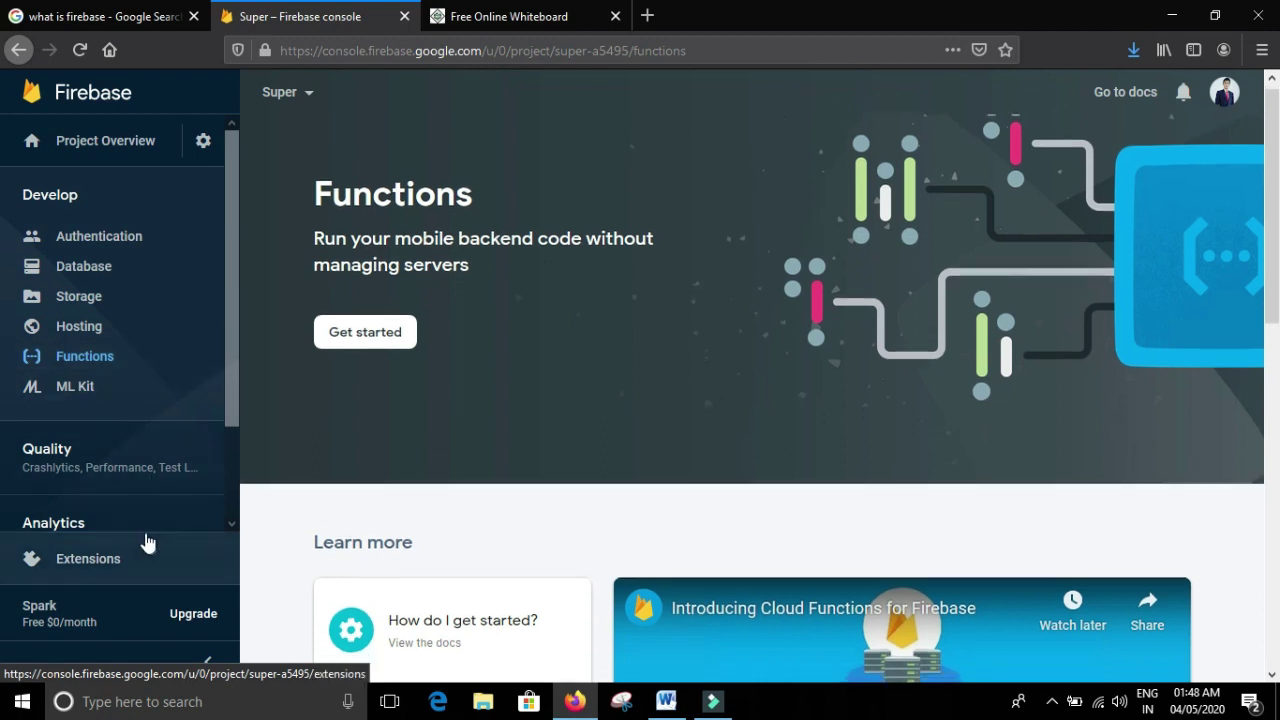
scroll(146, 543, down, 3)
scroll(150, 480, down, 1)
scroll(166, 451, down, 1)
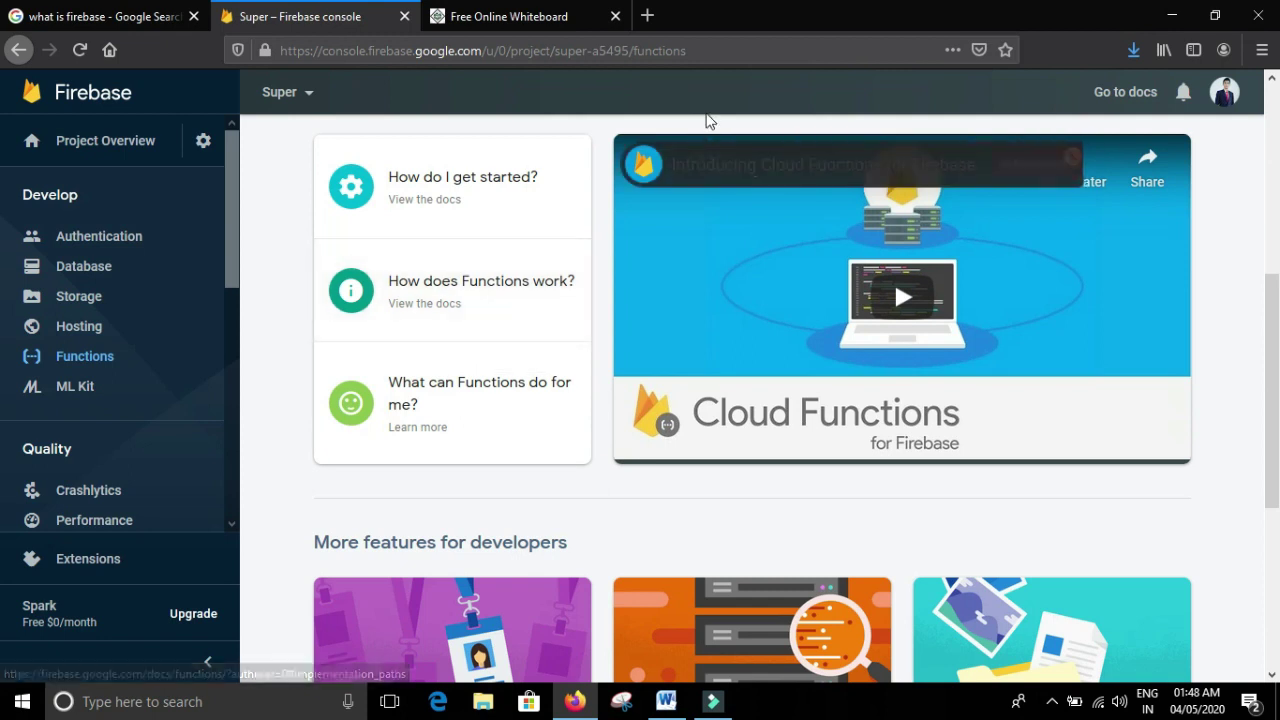
scroll(406, 425, up, 4)
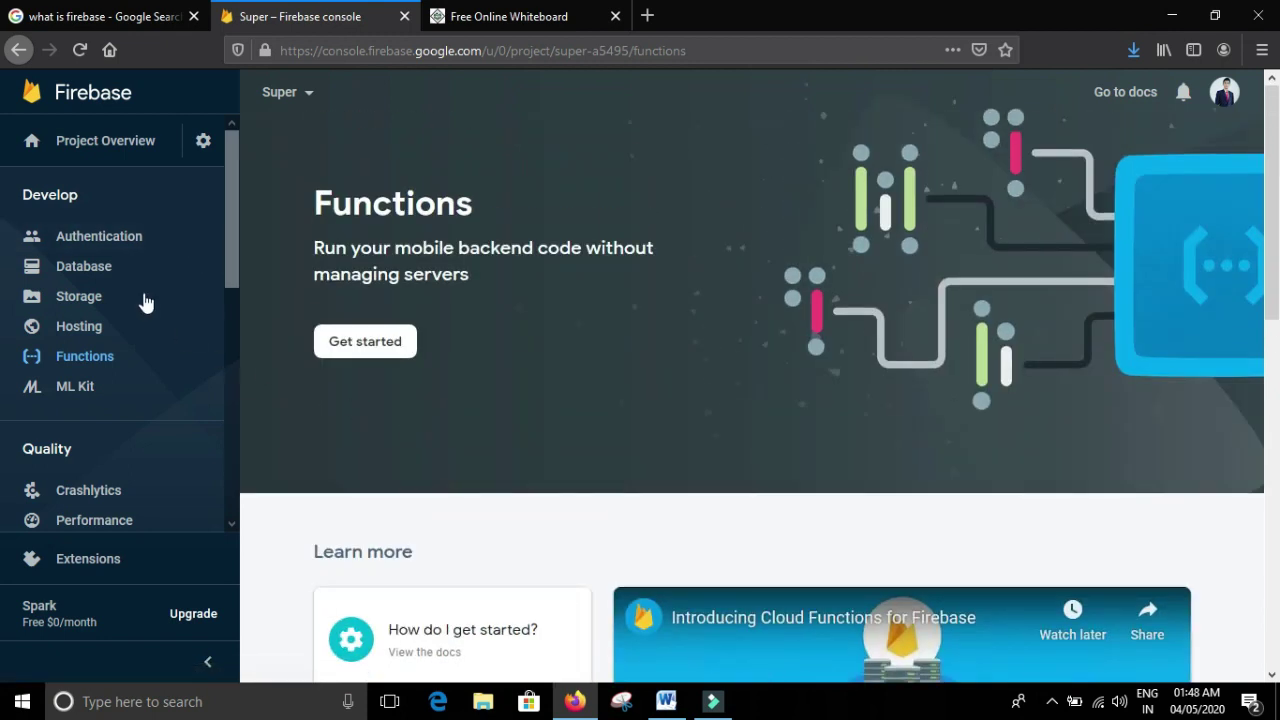
Reopen the project's Database page.
click(95, 272)
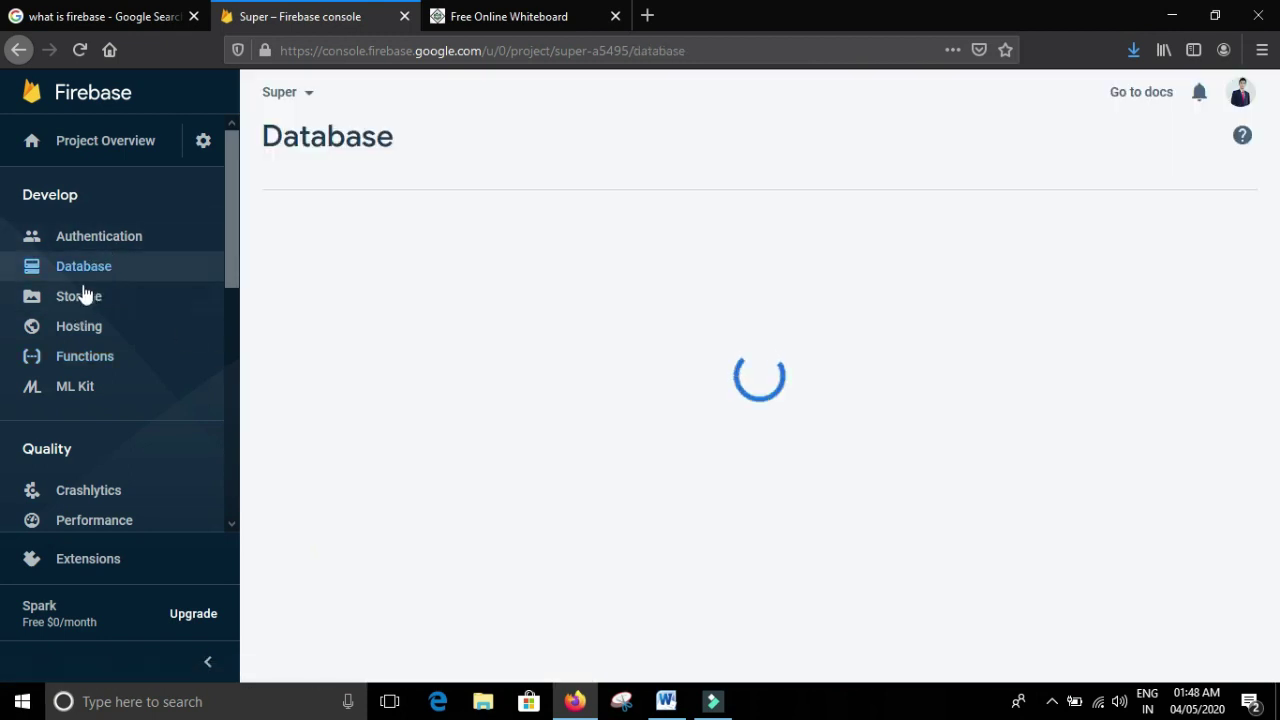